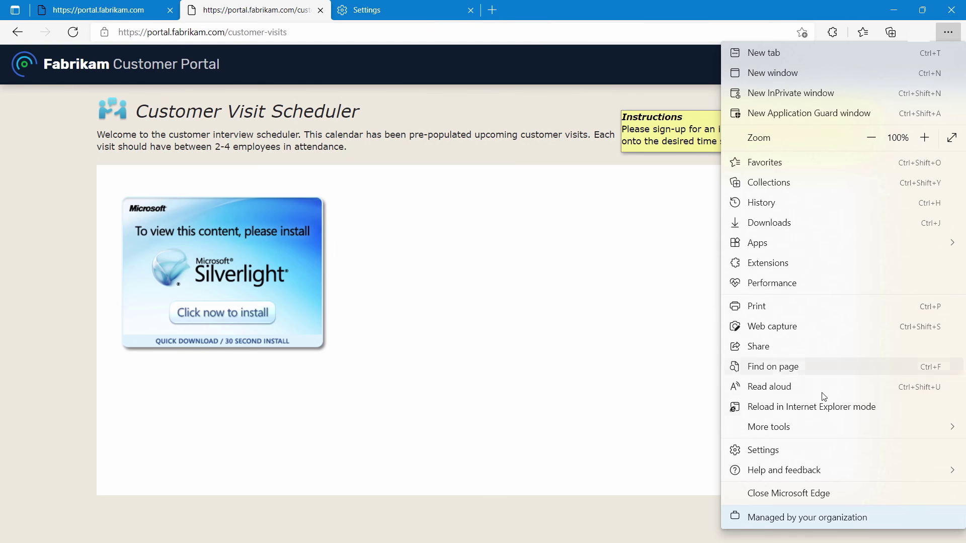
- Reload the scheduler page in Internet Explorer mode and browse the Collections panel
click(818, 408)
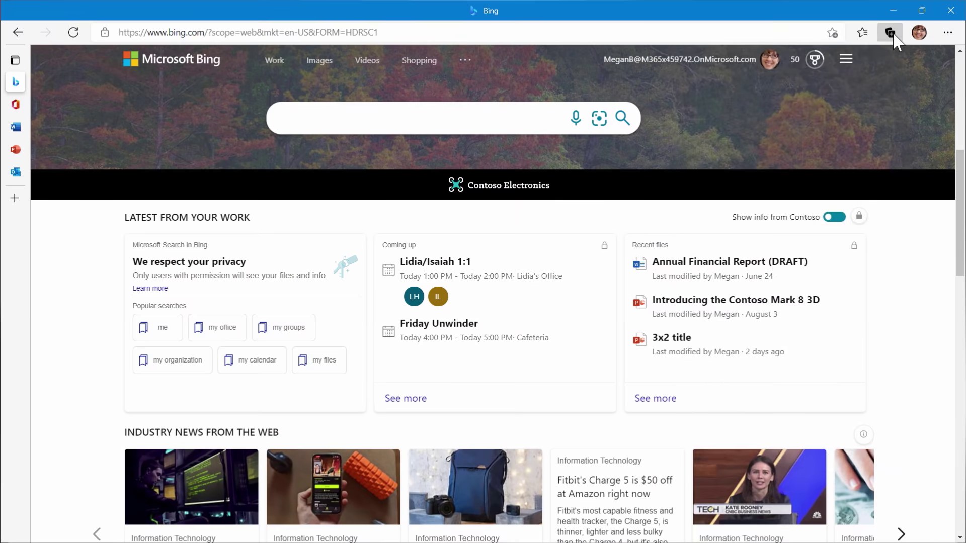
click(824, 109)
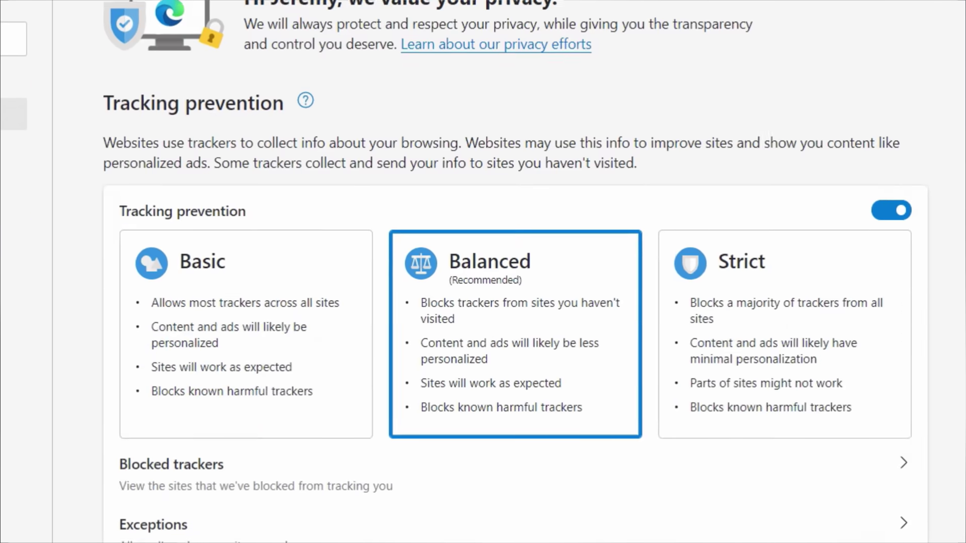
scroll(503, 302, down, 15)
scroll(503, 302, down, 5)
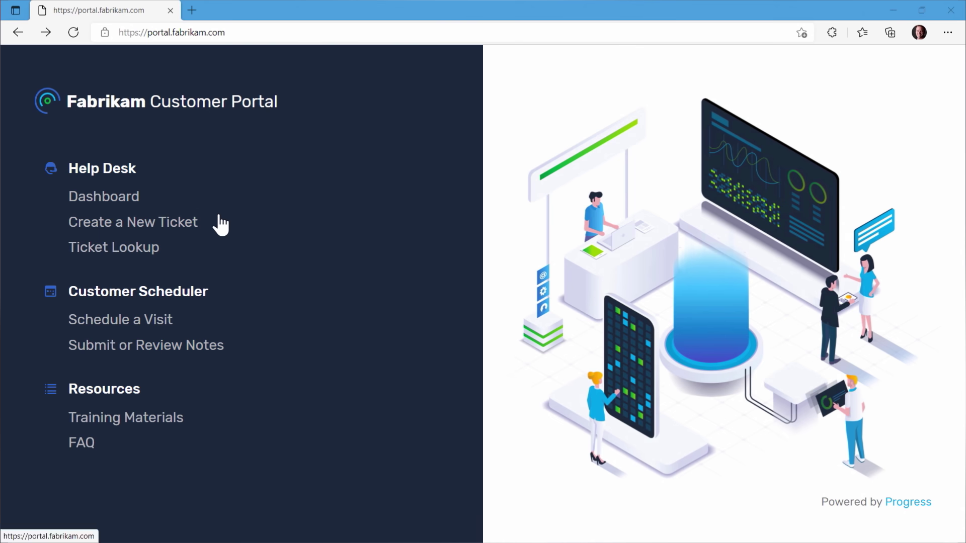
- Open Schedule a Visit in a second tab and view its Internet Explorer mode status
click(158, 325)
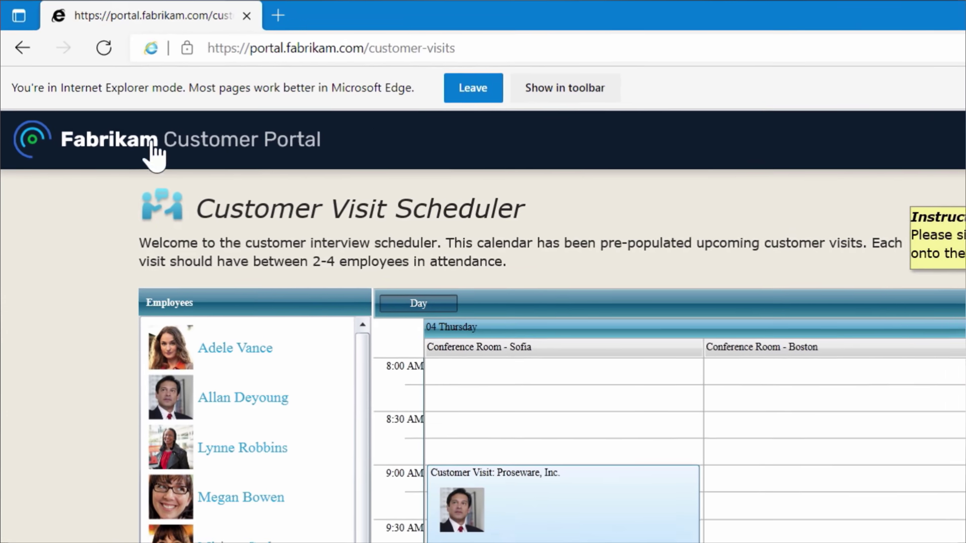
click(105, 33)
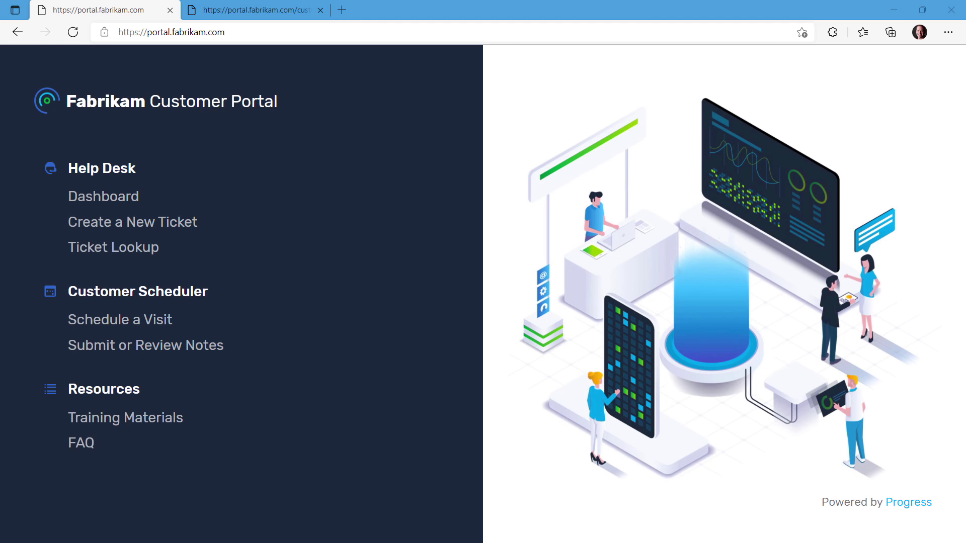
- In Default browser settings, switch IE mode reloading to Default and then back to Allow
click(948, 31)
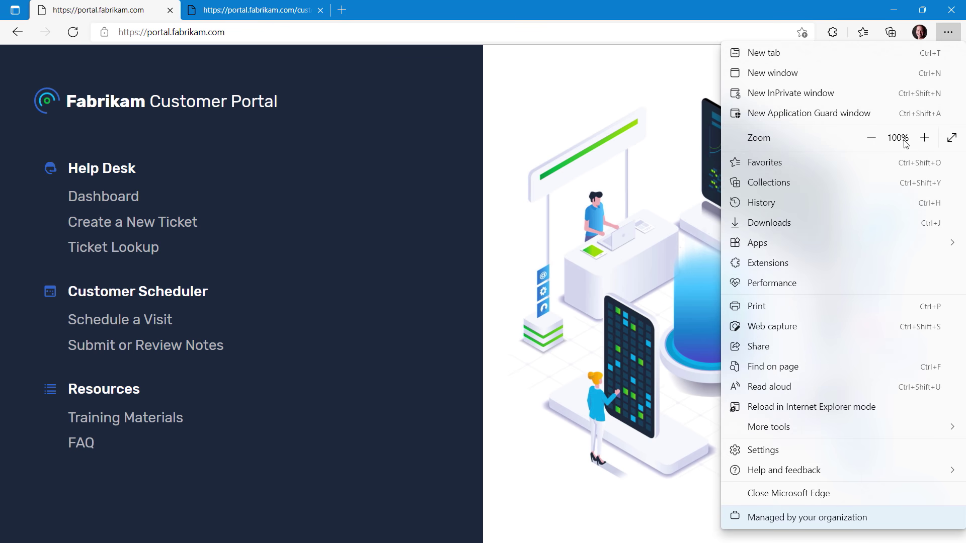
click(744, 451)
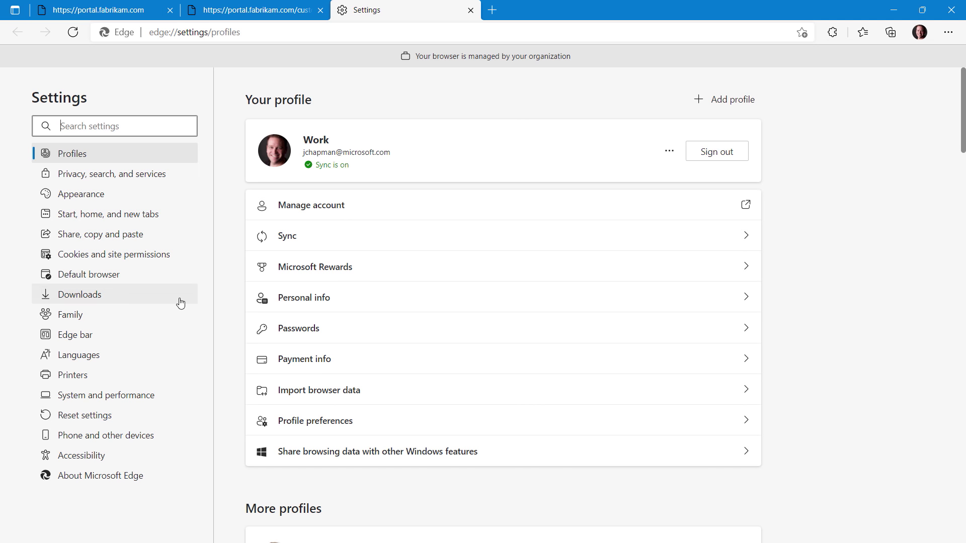
click(102, 275)
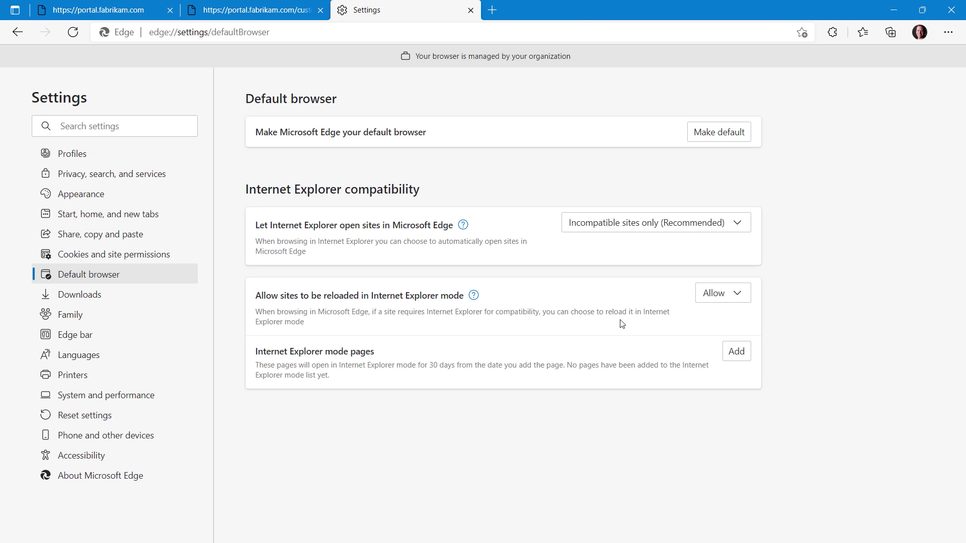
click(731, 296)
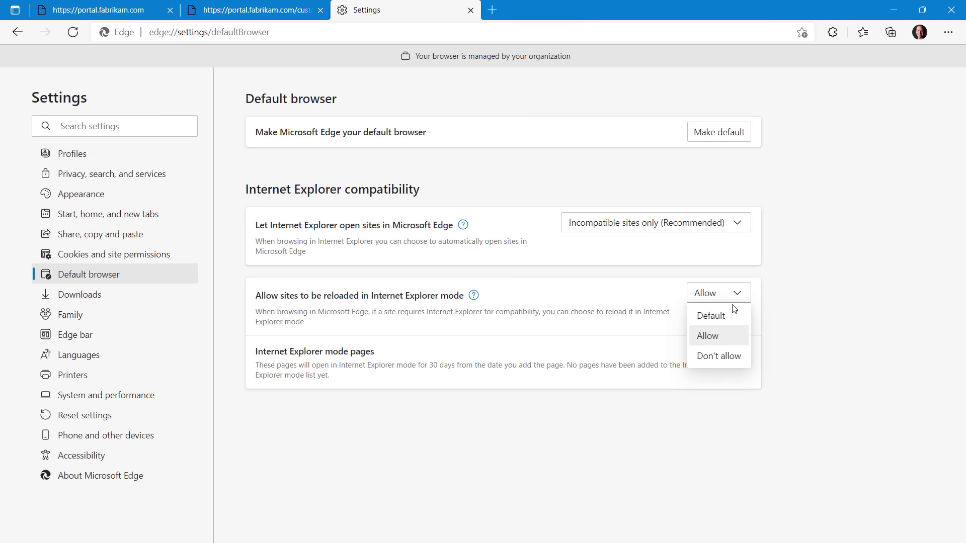
click(736, 316)
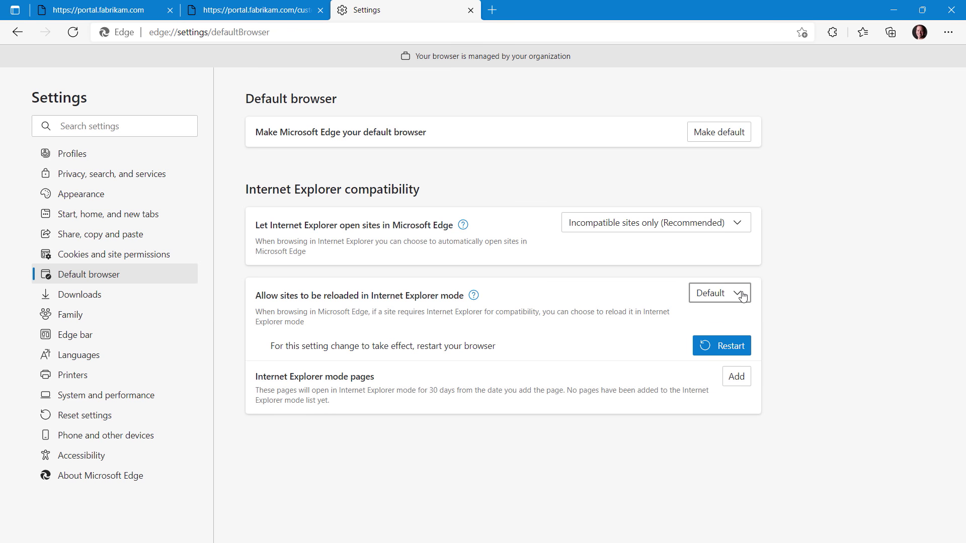
click(742, 297)
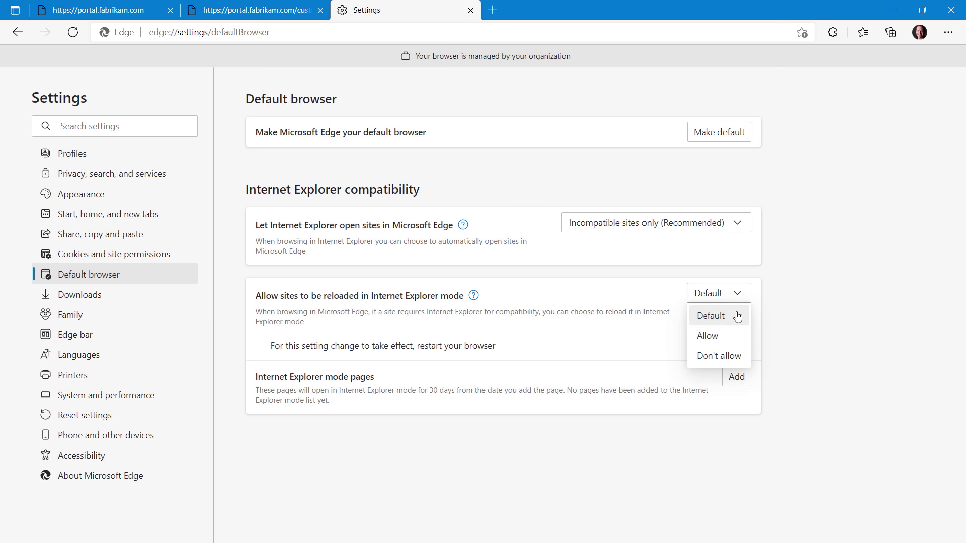
click(730, 337)
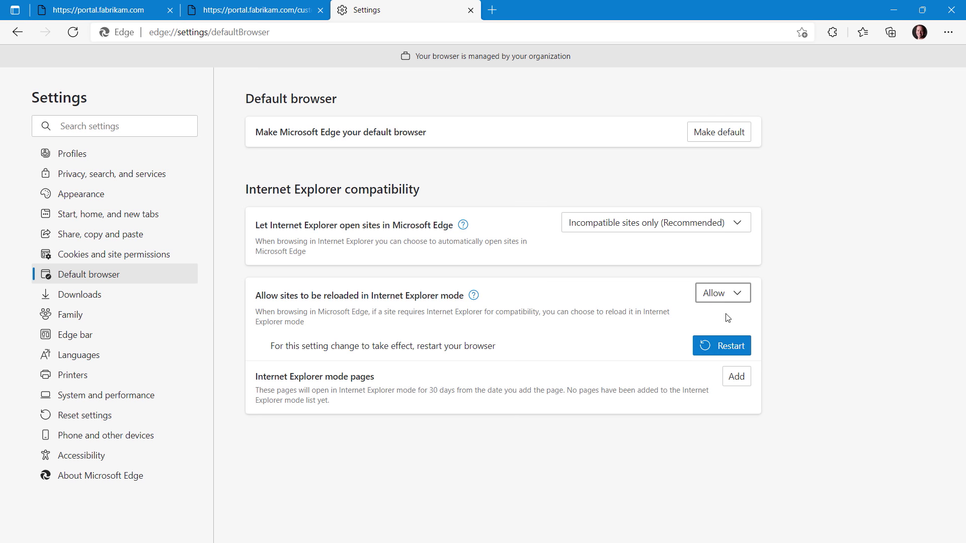
- Reload the Customer Visit Scheduler in IE mode, set to open that way next time
click(264, 16)
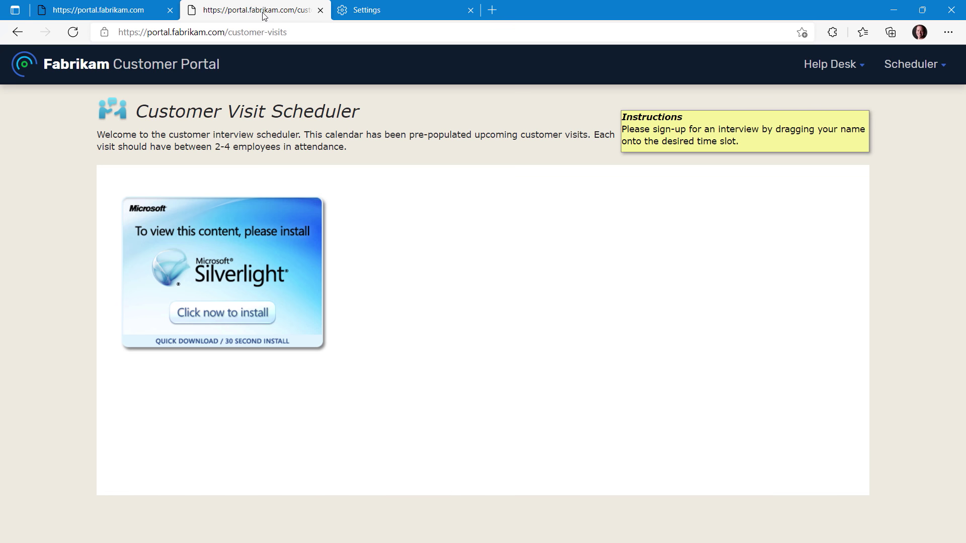
click(948, 31)
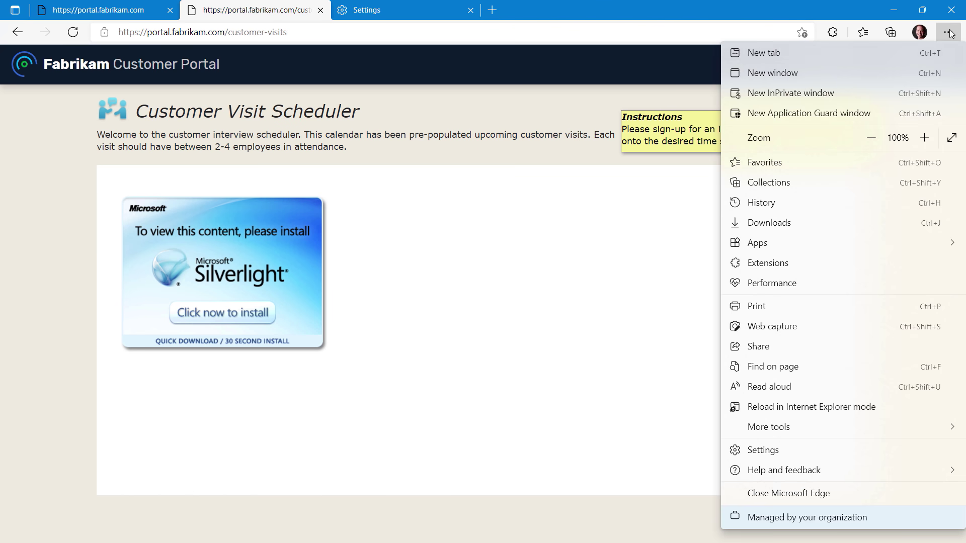
click(821, 409)
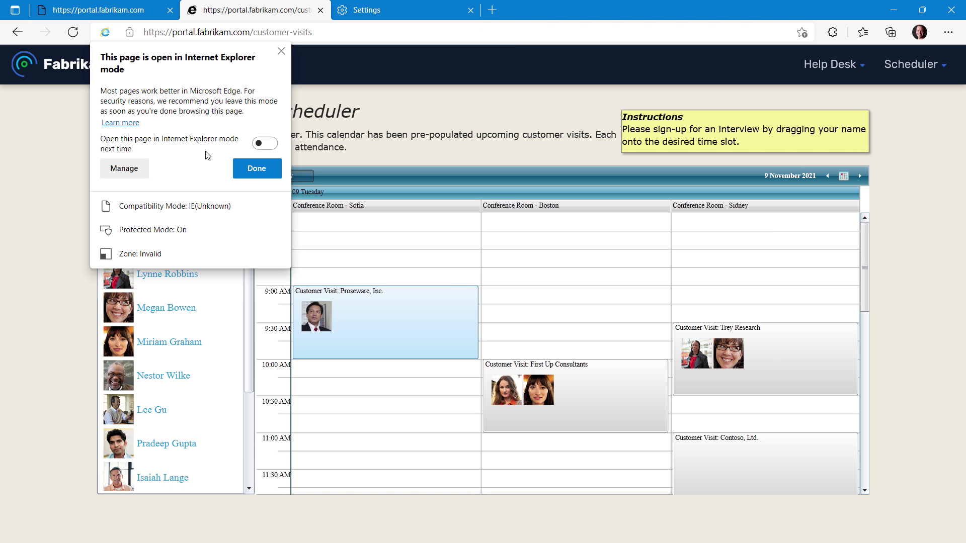
click(260, 144)
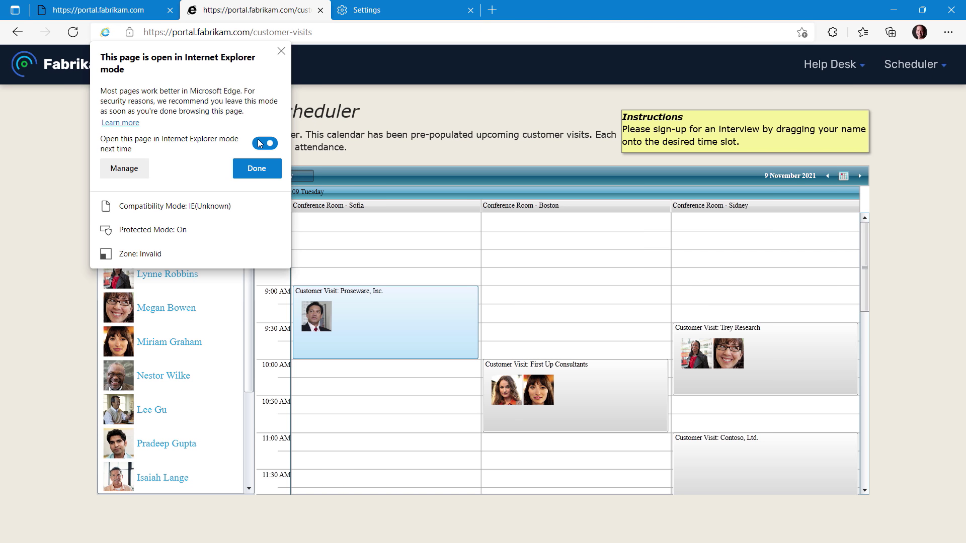
click(258, 169)
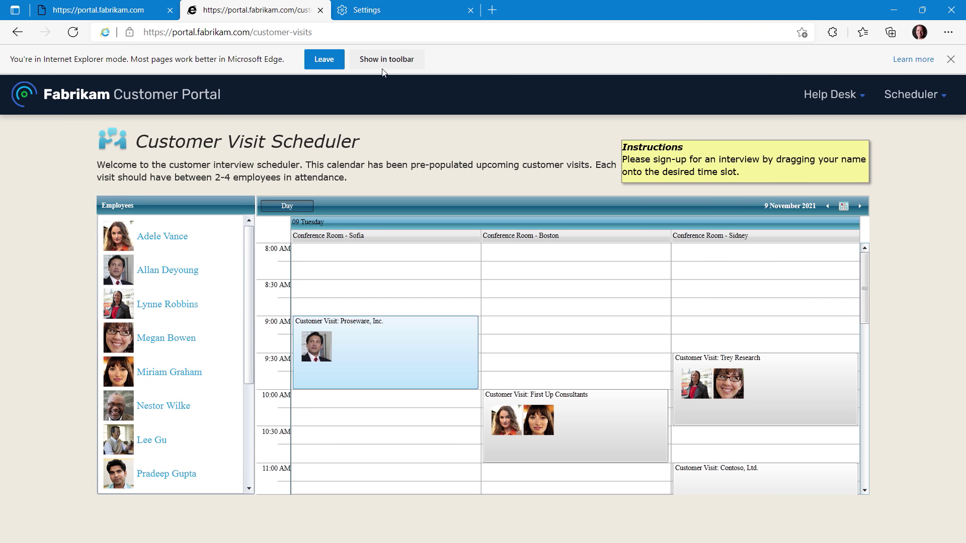
- Show Internet Explorer mode in the toolbar and open the IE mode pages manager
click(391, 58)
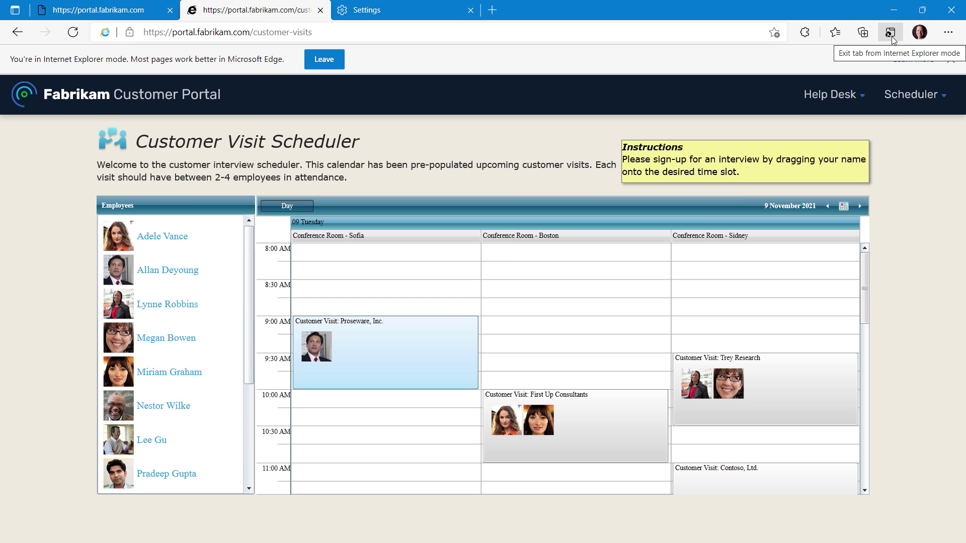
click(105, 33)
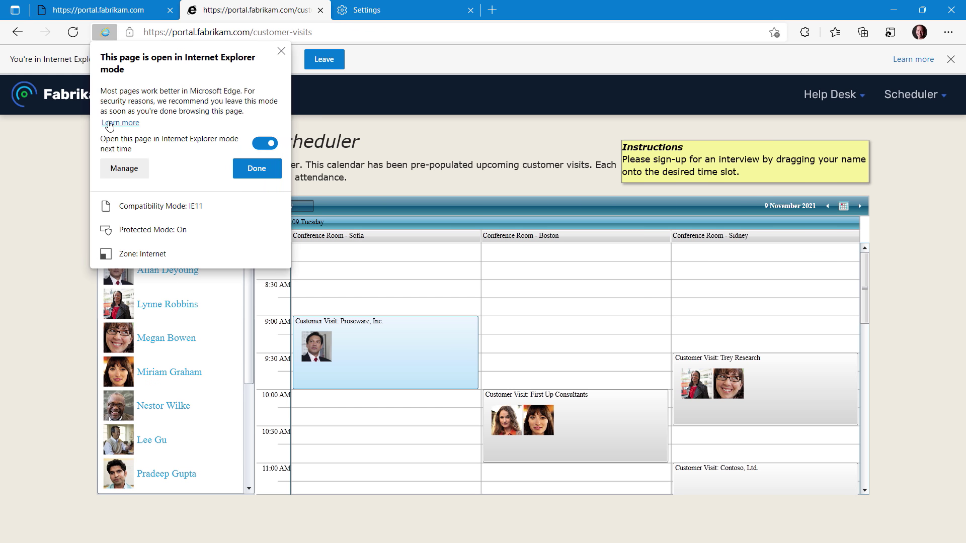
click(123, 168)
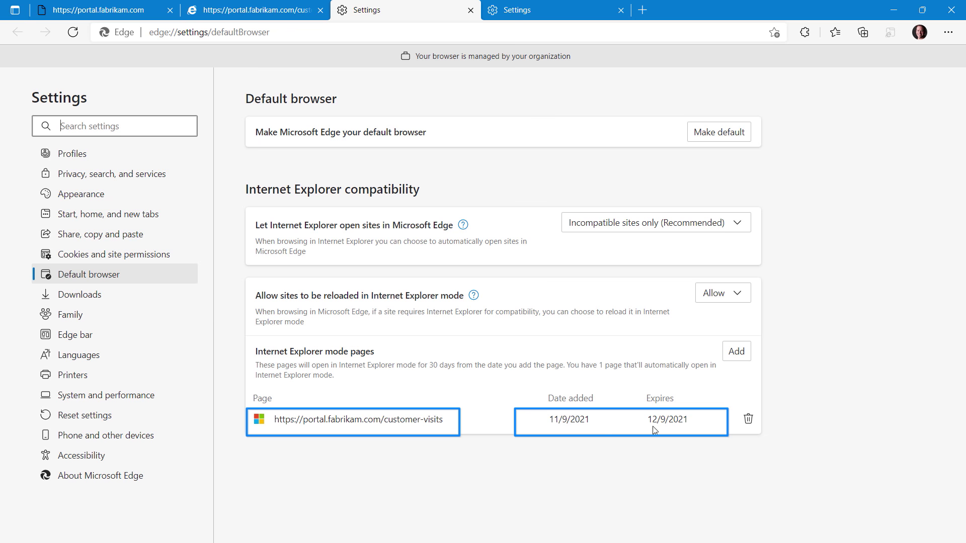
- Begin adding the pasted portal address as an IE mode page, then cancel
mouse_move(678, 428)
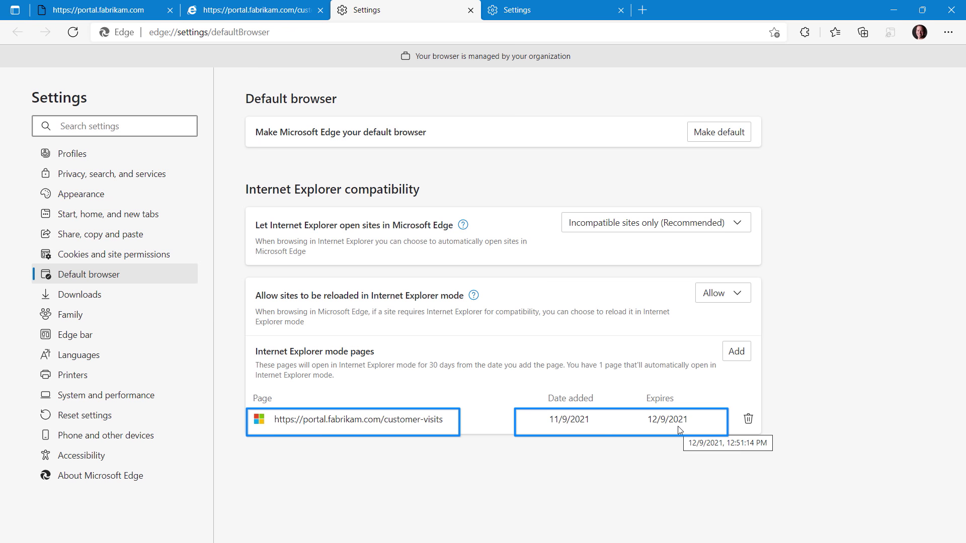
click(739, 354)
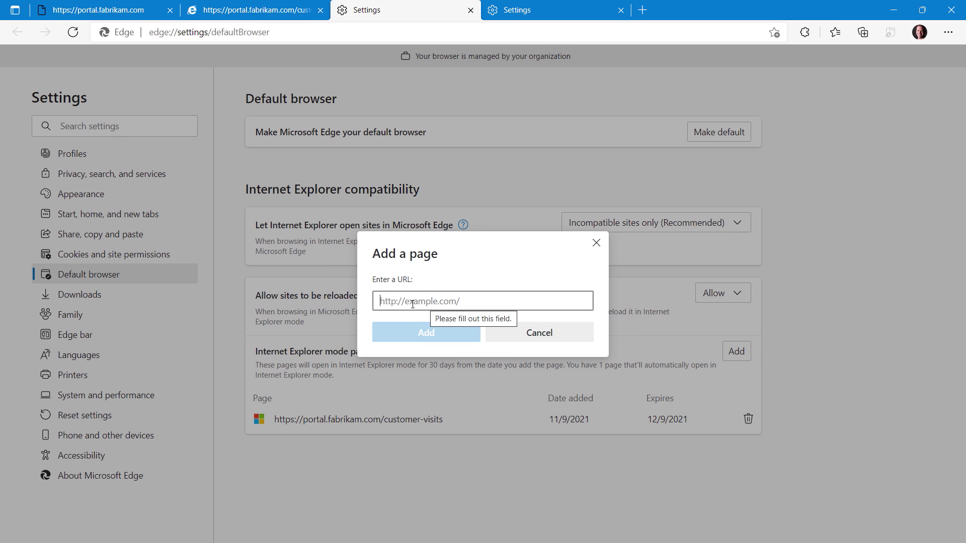
text(https://portal.fabrikam.com)
click(545, 343)
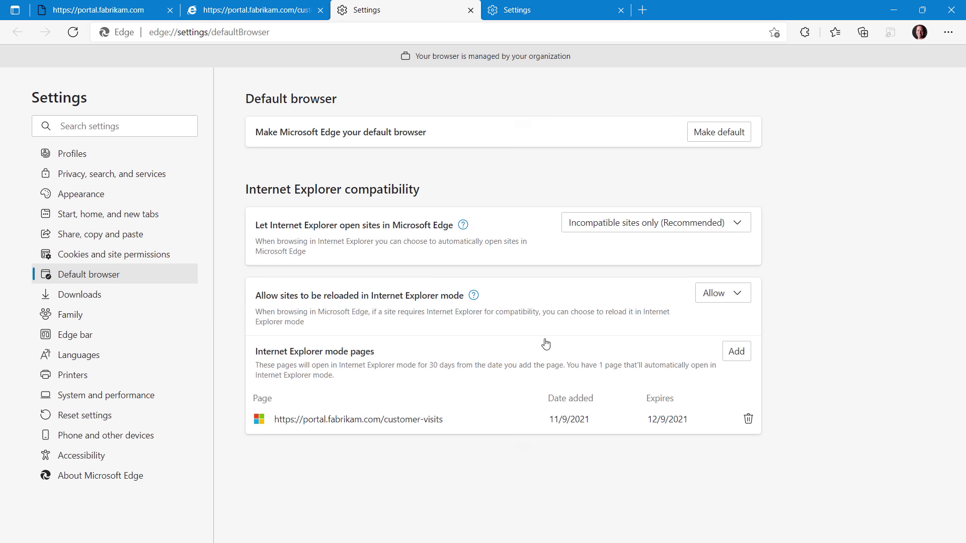
- Delete customer-visits from the IE mode pages and return to the portal home tab
click(748, 419)
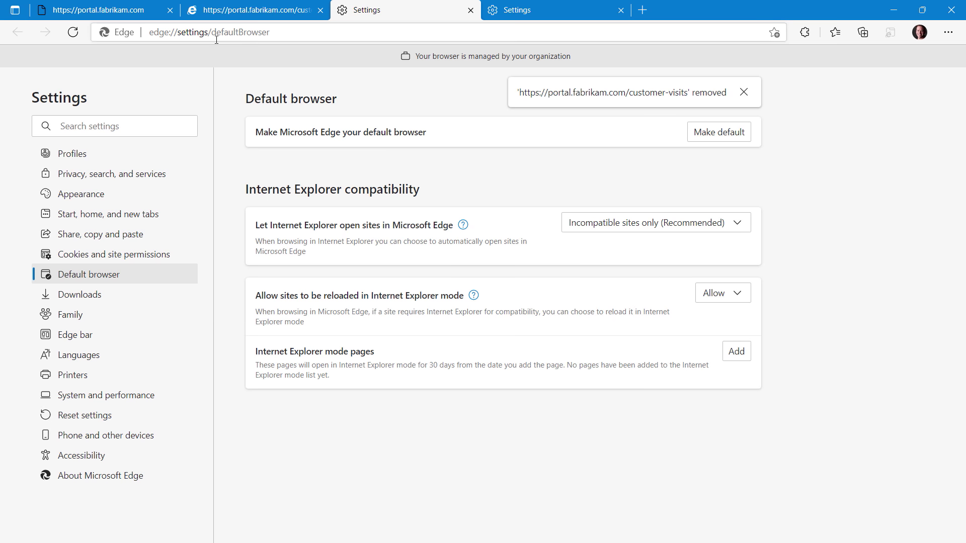
click(123, 15)
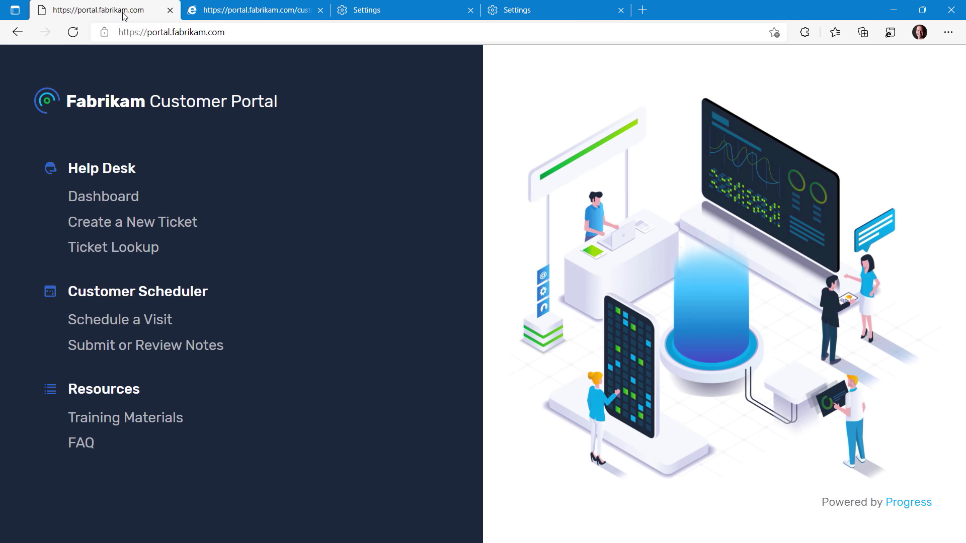
right_click(129, 324)
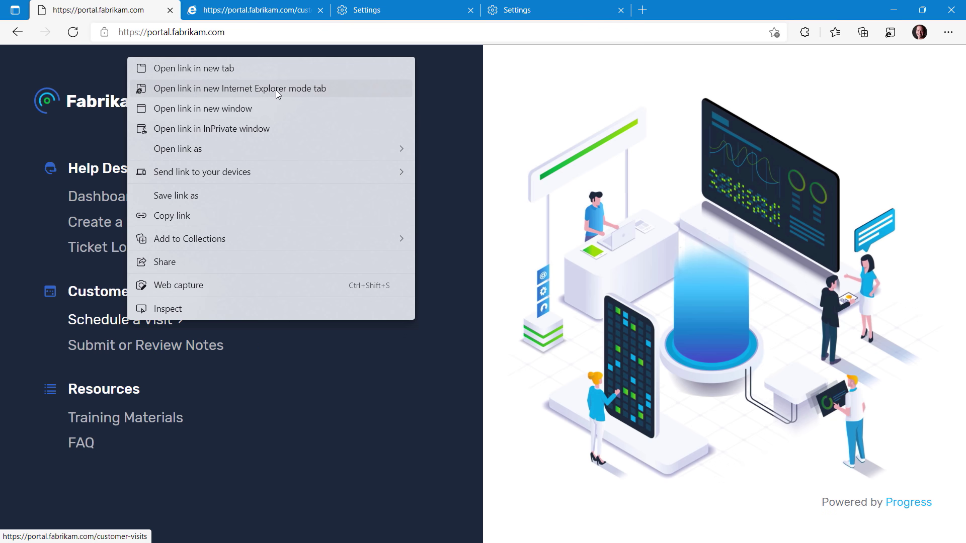
- Dismiss the link options and view the portal tab's context menu
click(124, 13)
right_click(122, 16)
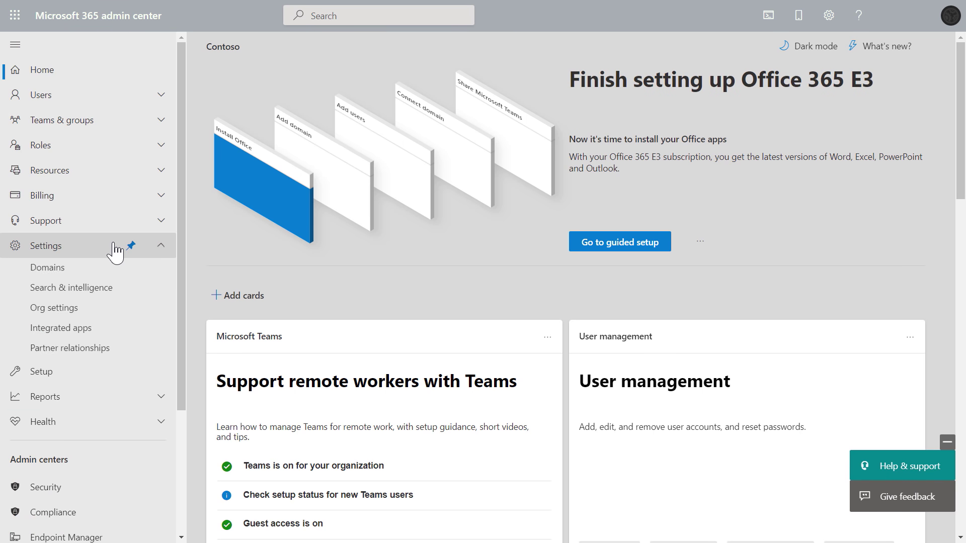
- Create 'Default site list' under Org settings > Microsoft Edge site lists, then open it
click(91, 312)
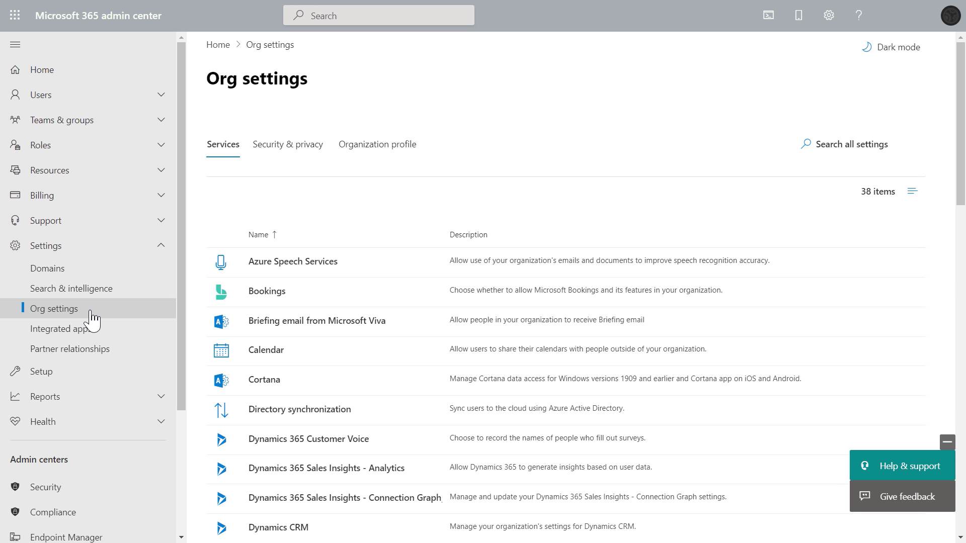
scroll(346, 432, down, 5)
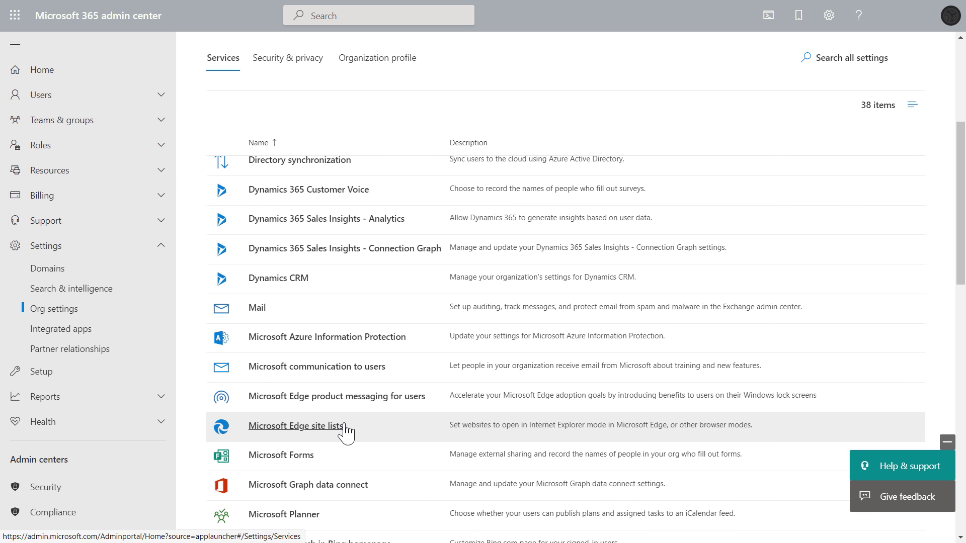
click(345, 427)
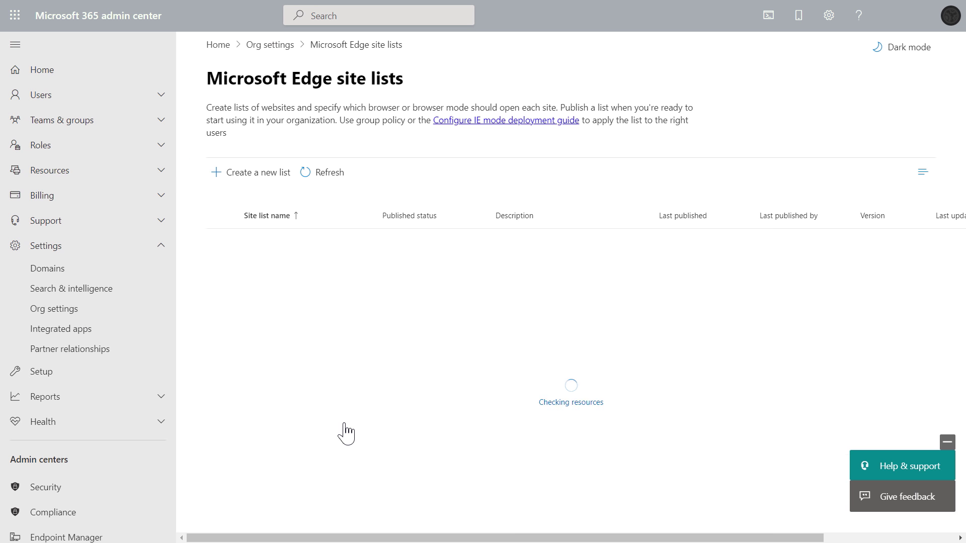
click(263, 180)
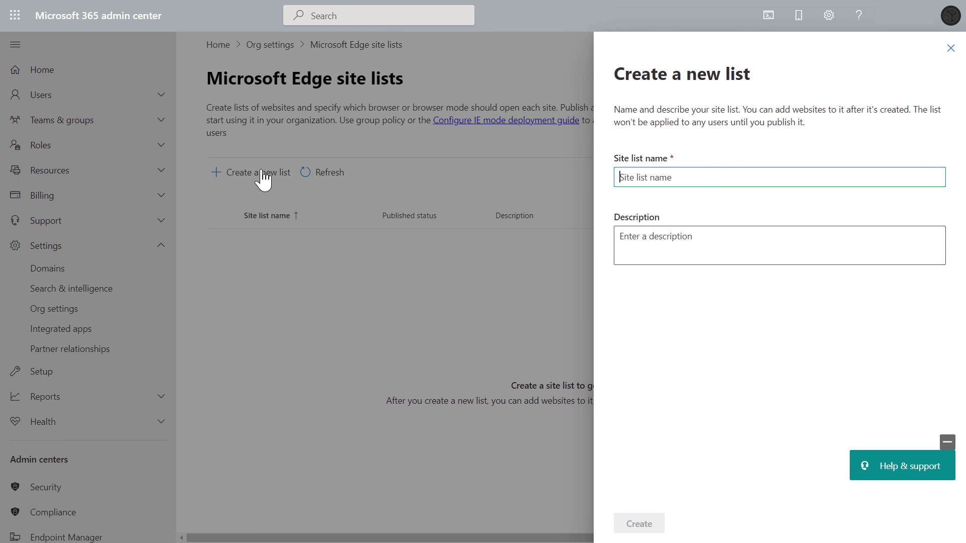
text(Default site list)
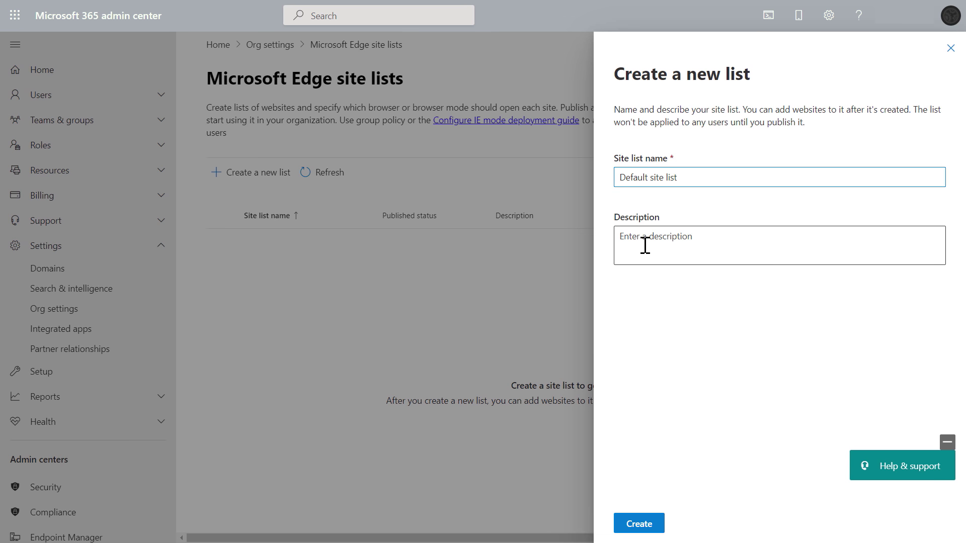
click(638, 525)
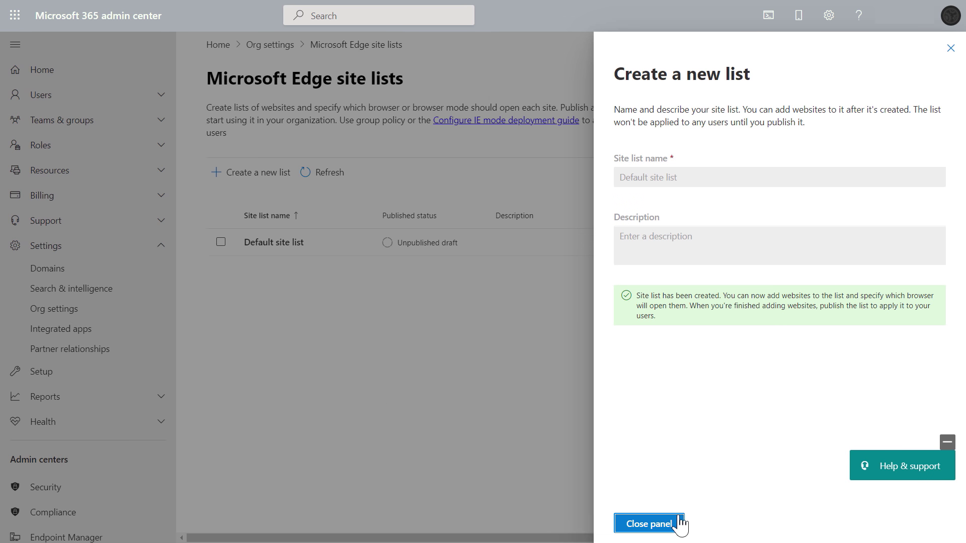
click(674, 523)
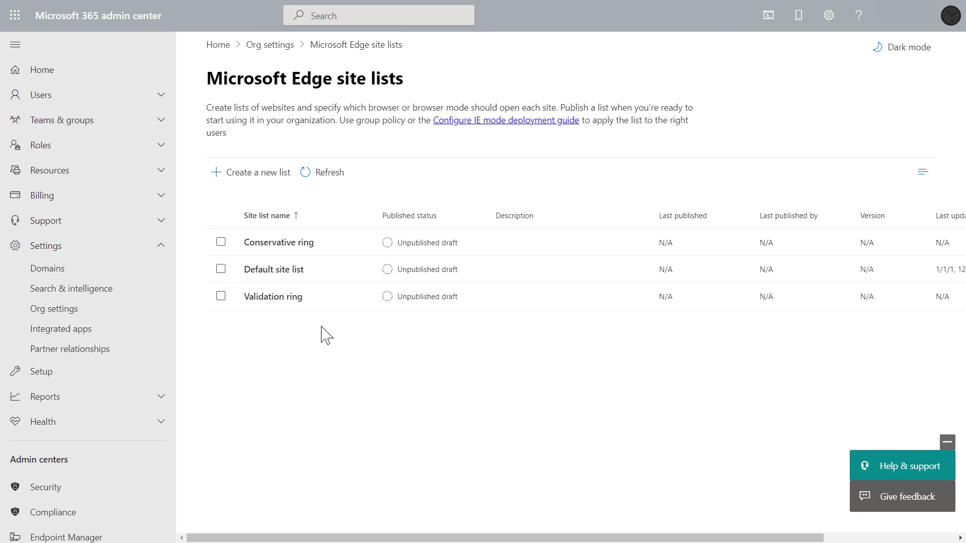
click(274, 272)
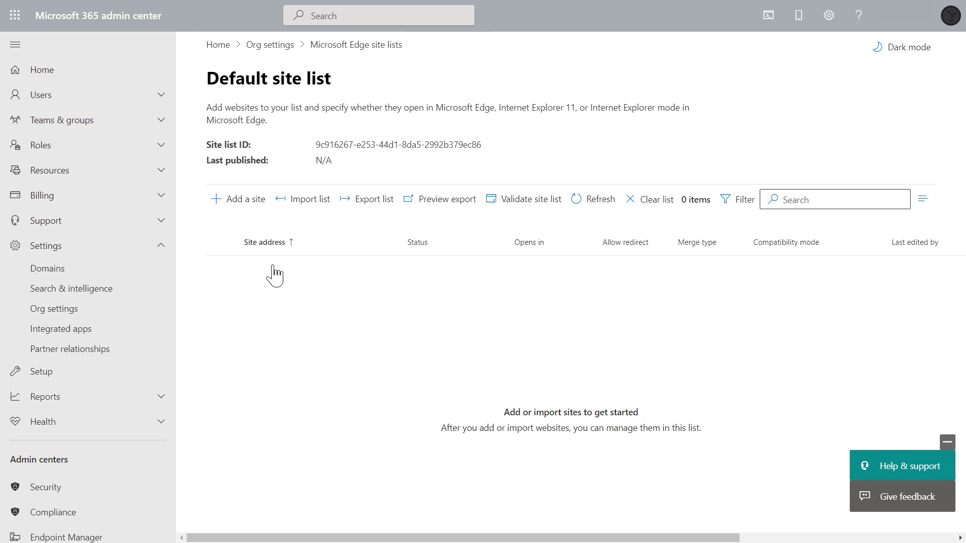
- Add portal.fabrikam.com/customer-visits as a site opening in Internet Explorer Mode and save
click(250, 207)
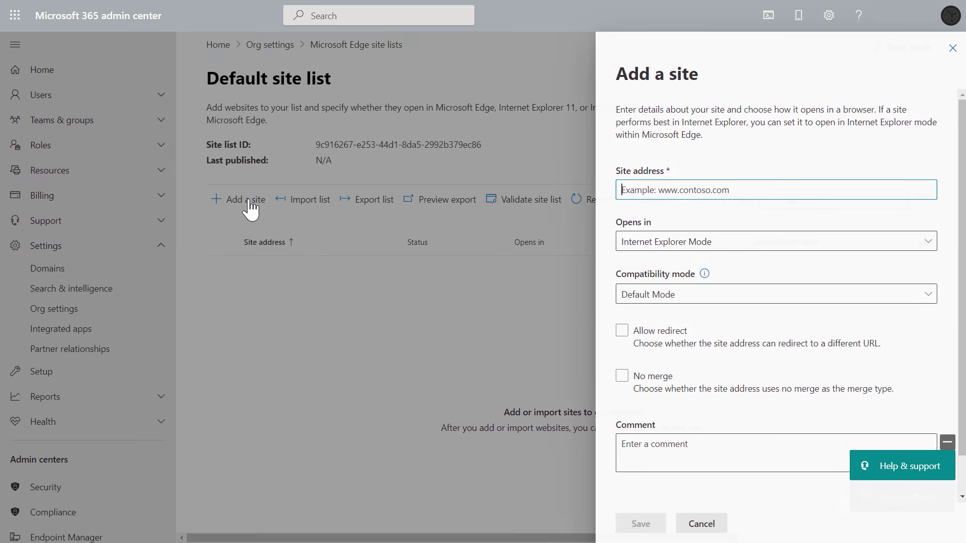
right_click(633, 188)
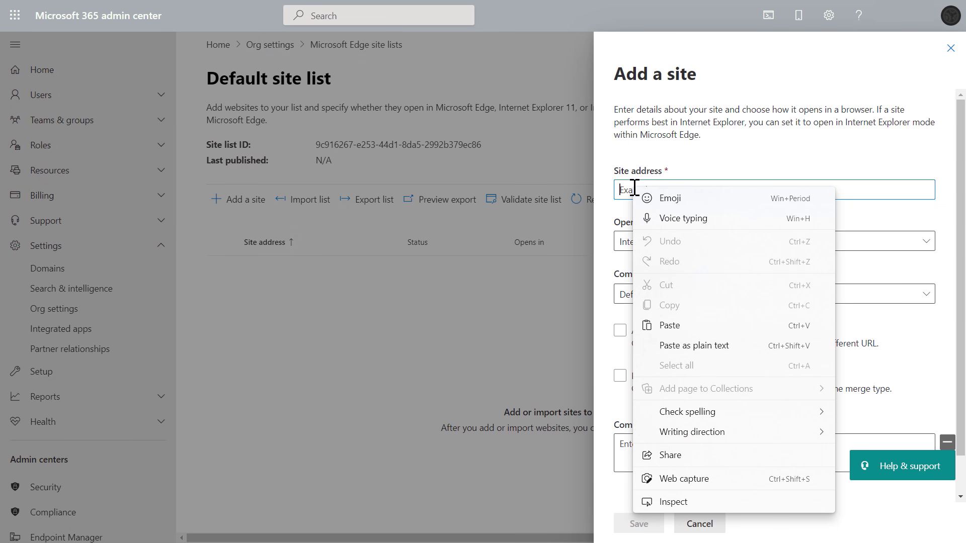
click(675, 346)
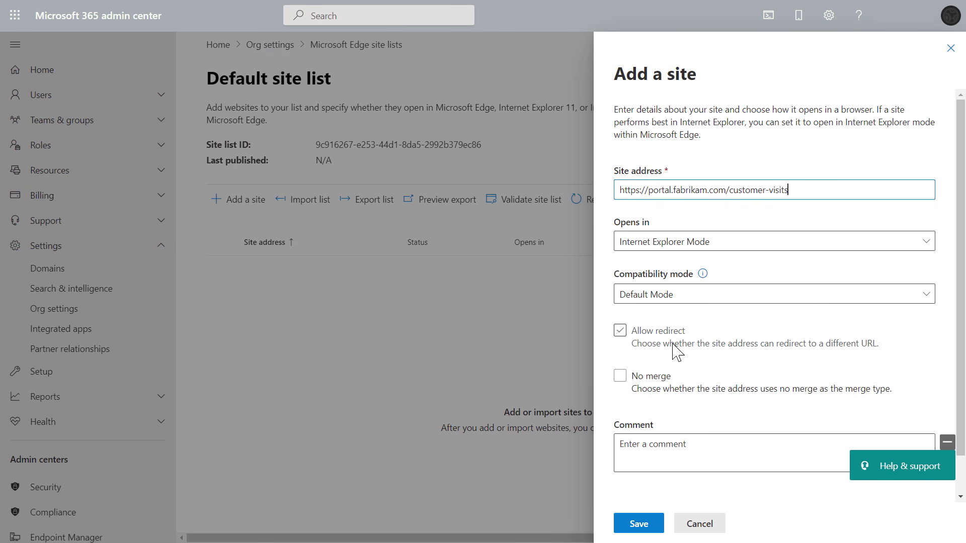
click(790, 246)
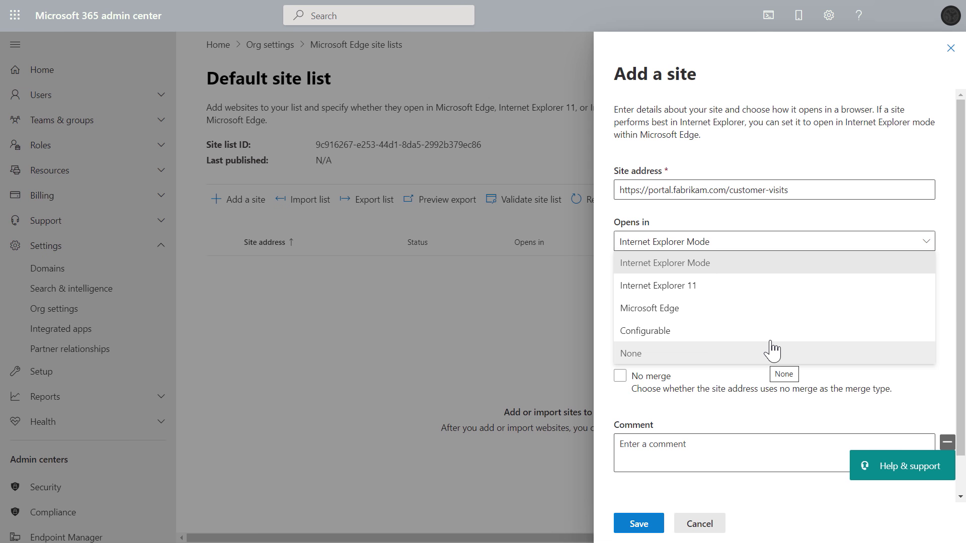
click(775, 272)
click(650, 533)
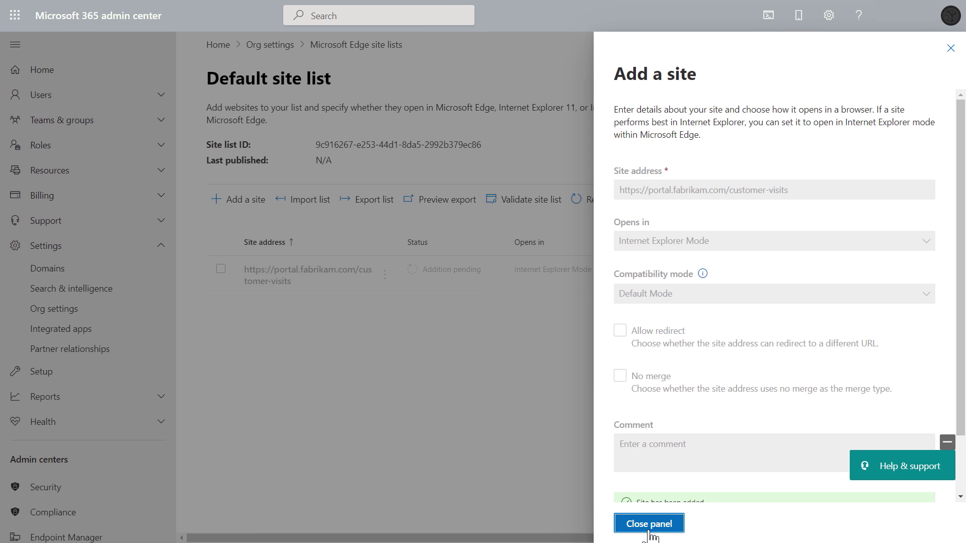
click(649, 526)
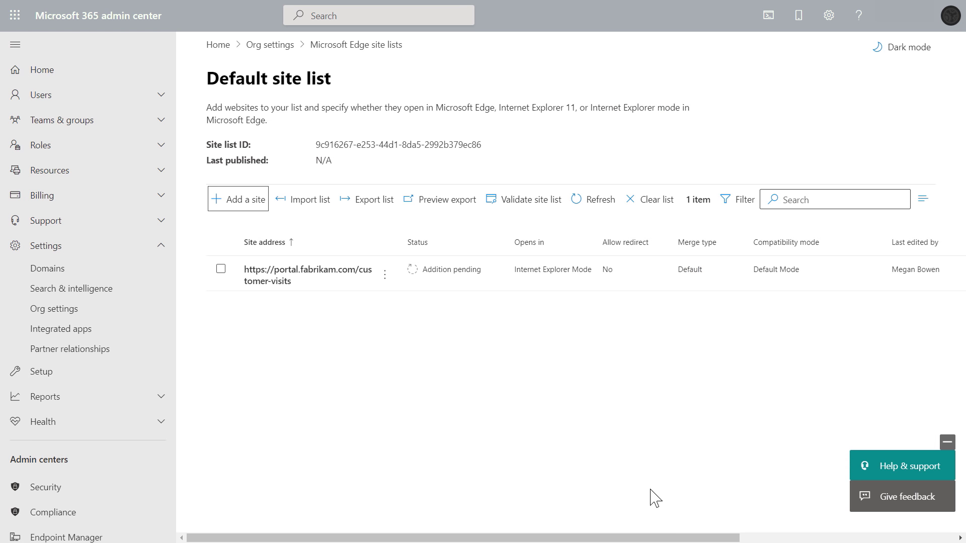
- Import MechanicsSiteList.xml and add its reviewed sites to the Default site list
click(308, 201)
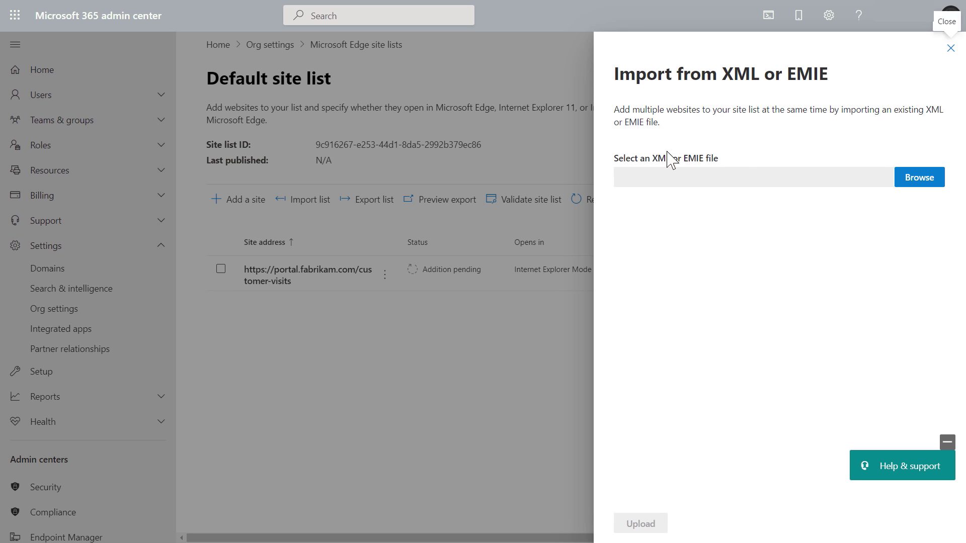
click(920, 181)
click(196, 136)
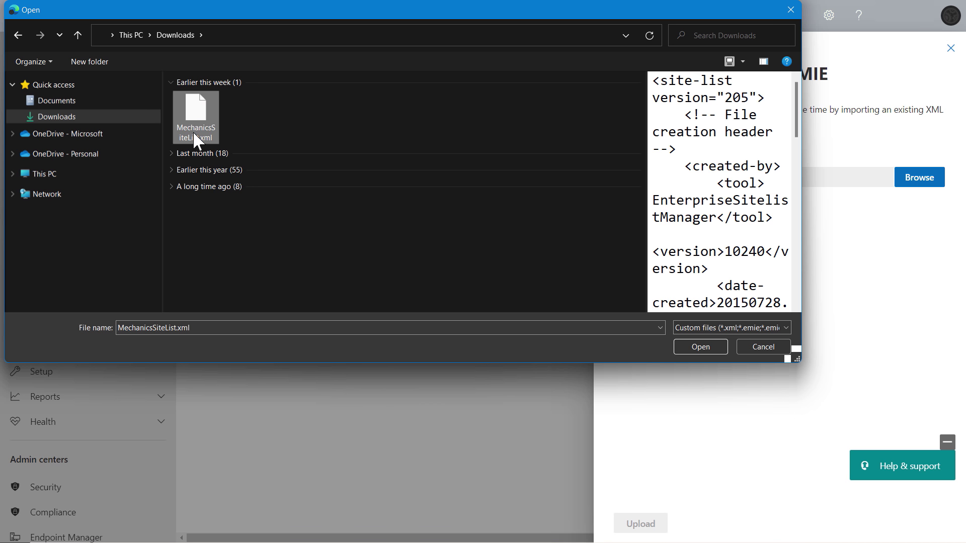
click(700, 347)
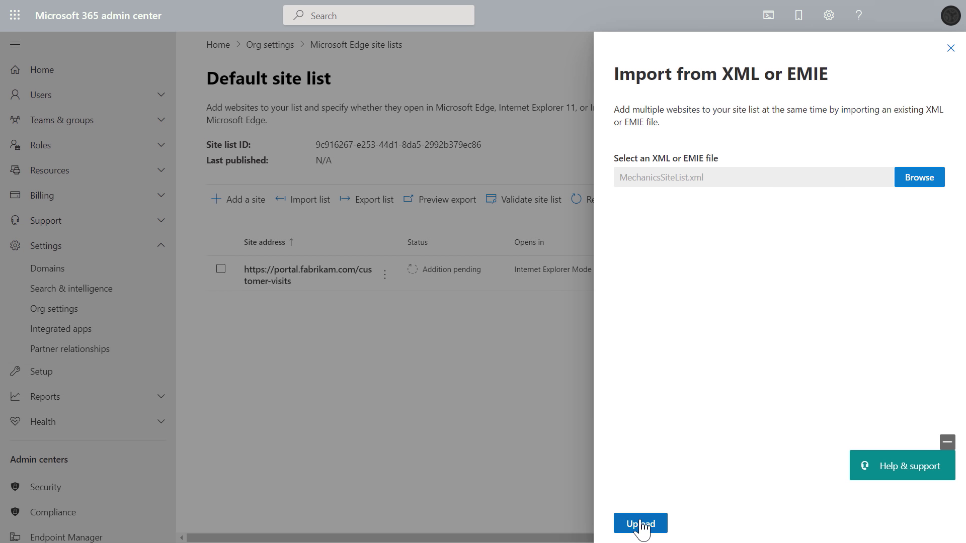
click(642, 524)
click(639, 524)
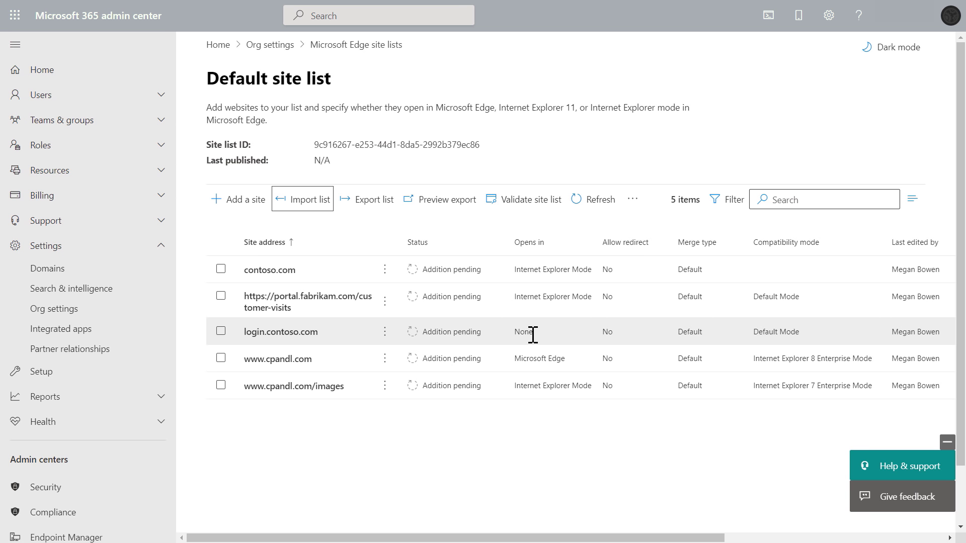
- Copy the Default site list's ID and return to all Microsoft Edge site lists
click(220, 331)
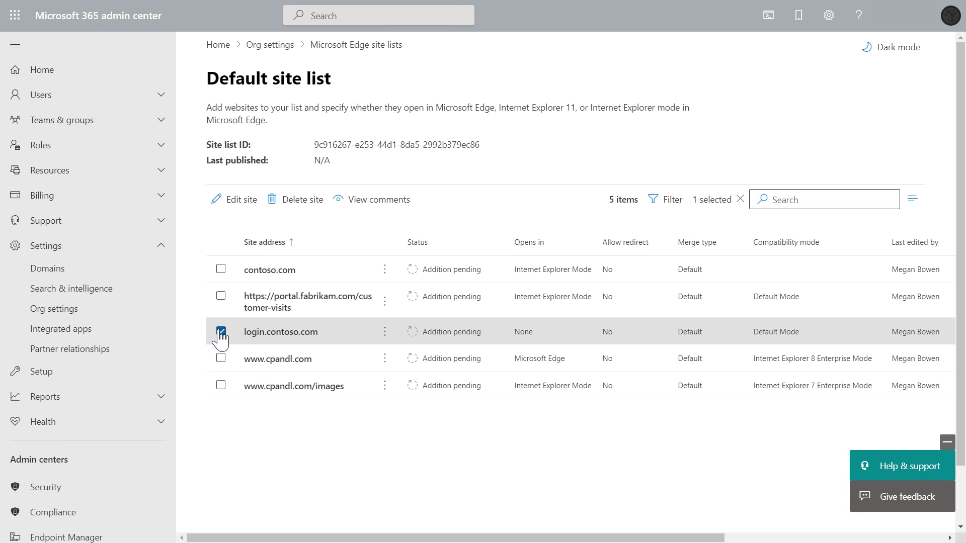
click(221, 331)
drag(314, 144, 485, 150)
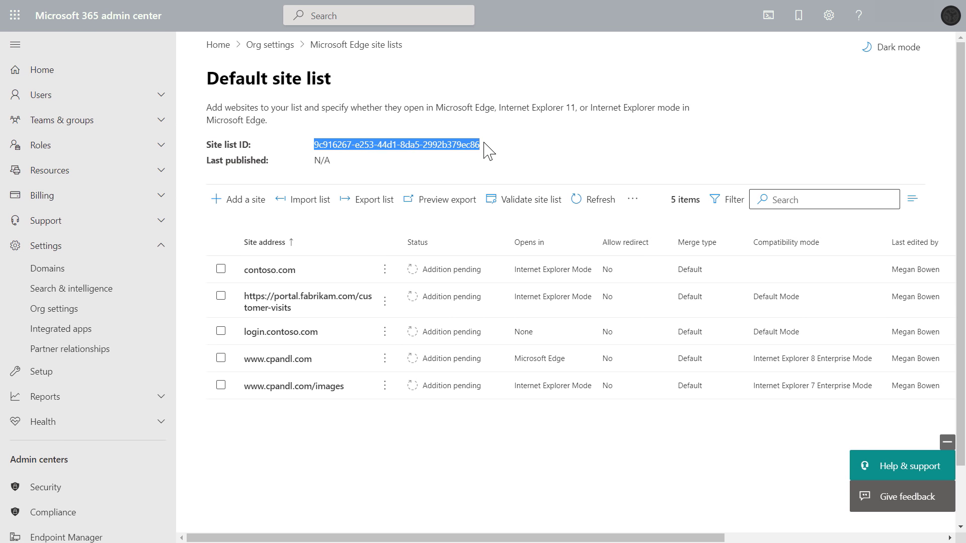
right_click(462, 144)
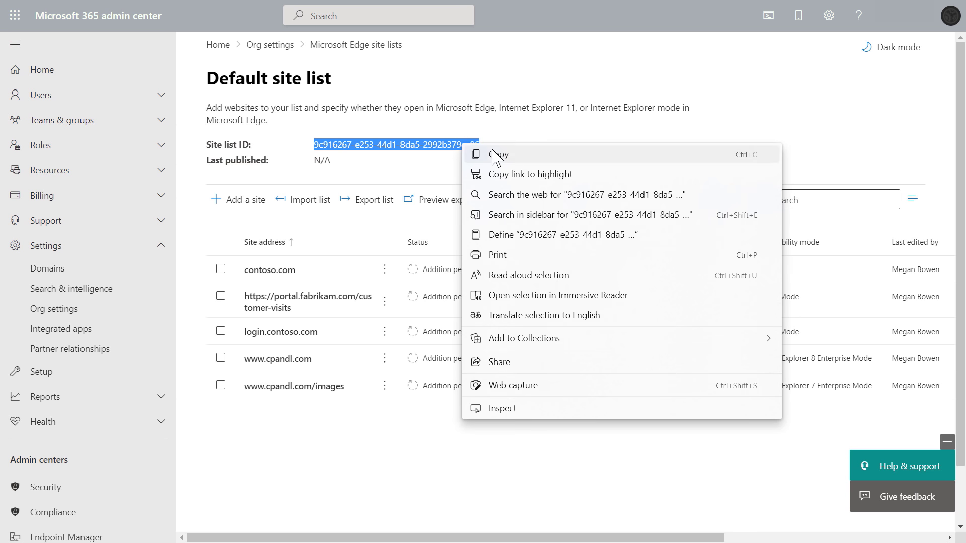
click(509, 156)
click(459, 163)
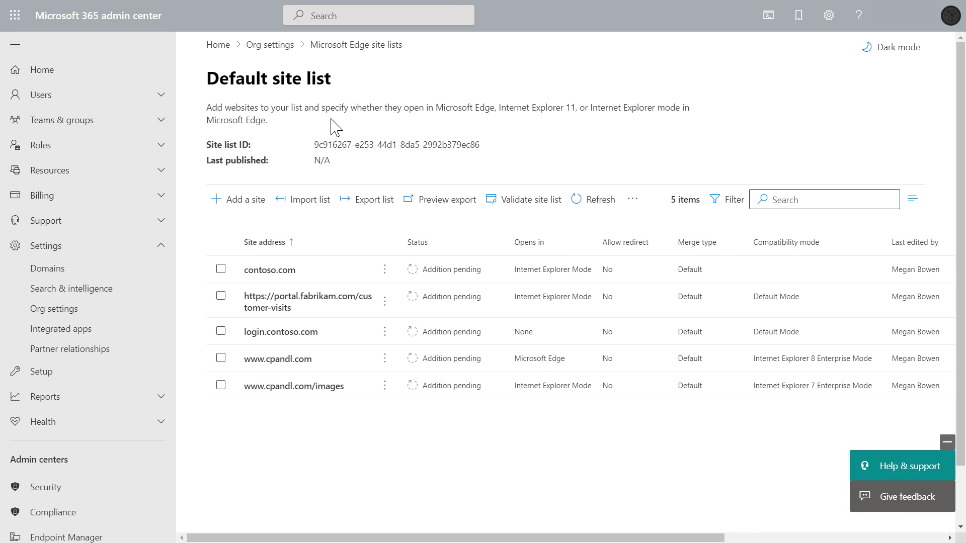
click(359, 51)
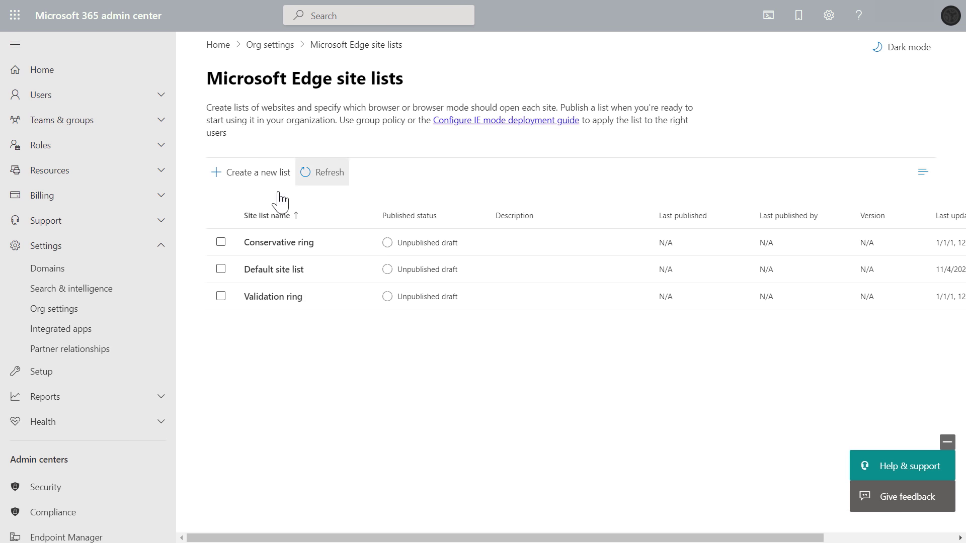
- Publish the Default site list as version 1 and bring up the Configure IE mode guide
click(222, 271)
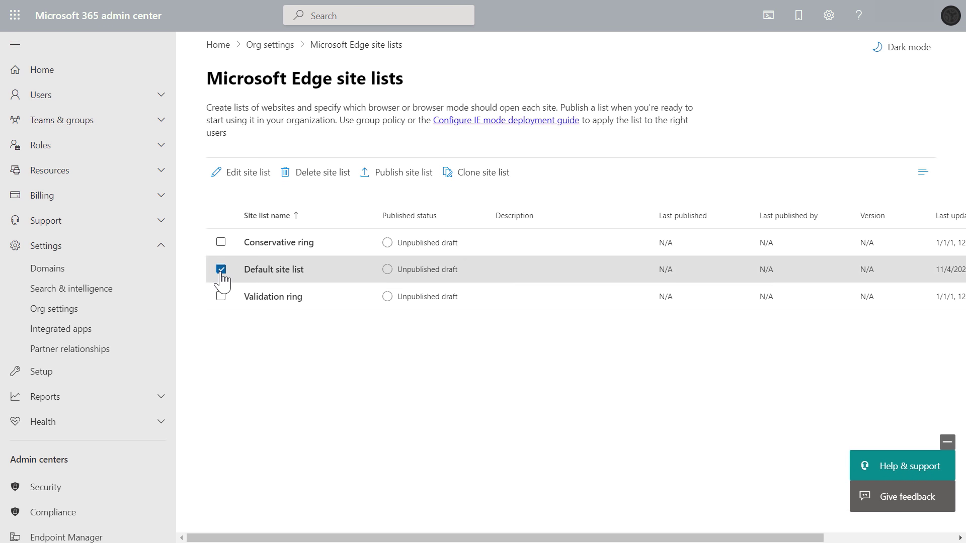
click(409, 176)
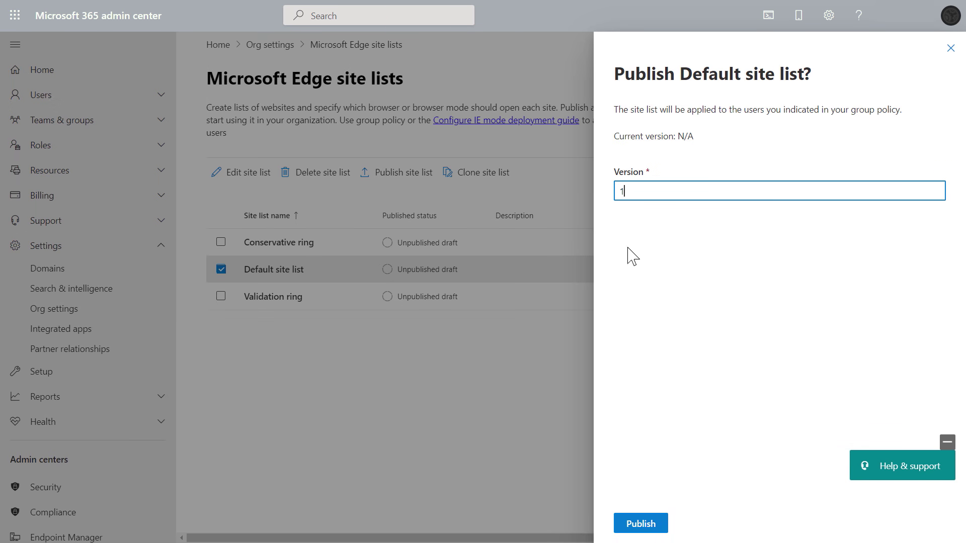
click(641, 525)
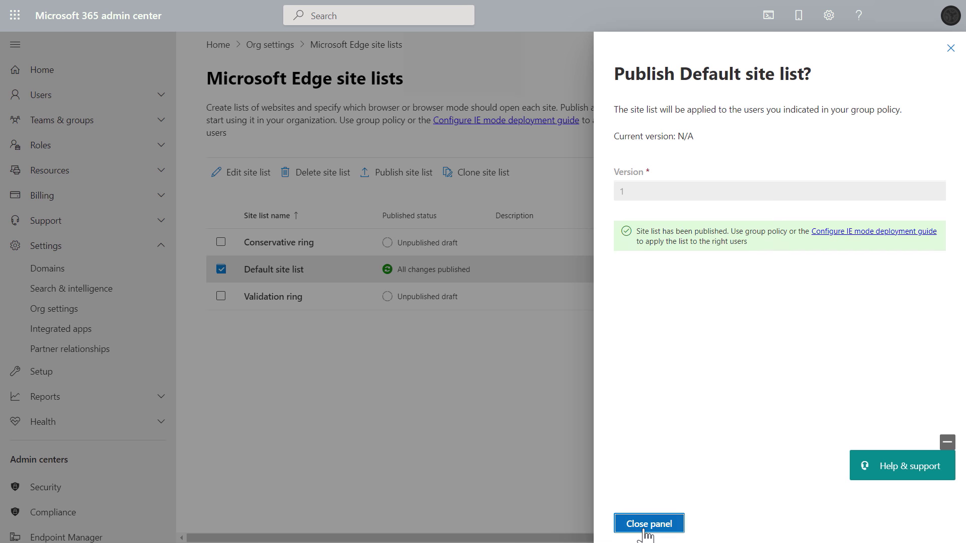
click(648, 524)
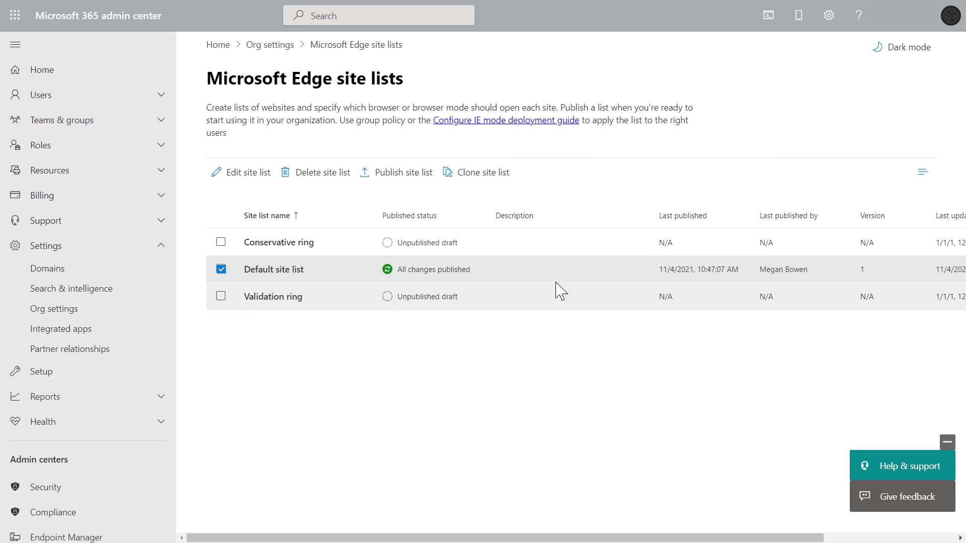
click(531, 123)
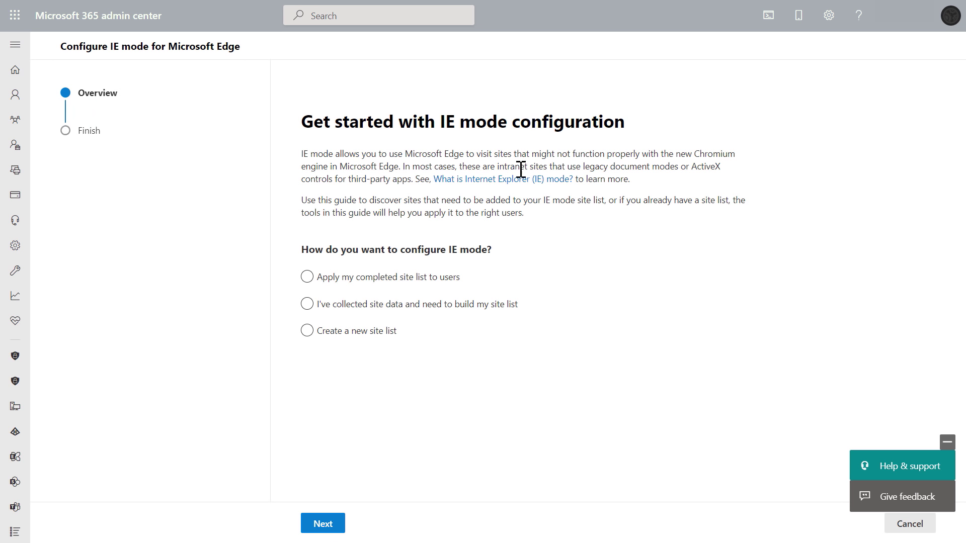
- In the IE mode guide, choose to apply a completed site list with Microsoft Intune and create a profile
click(419, 279)
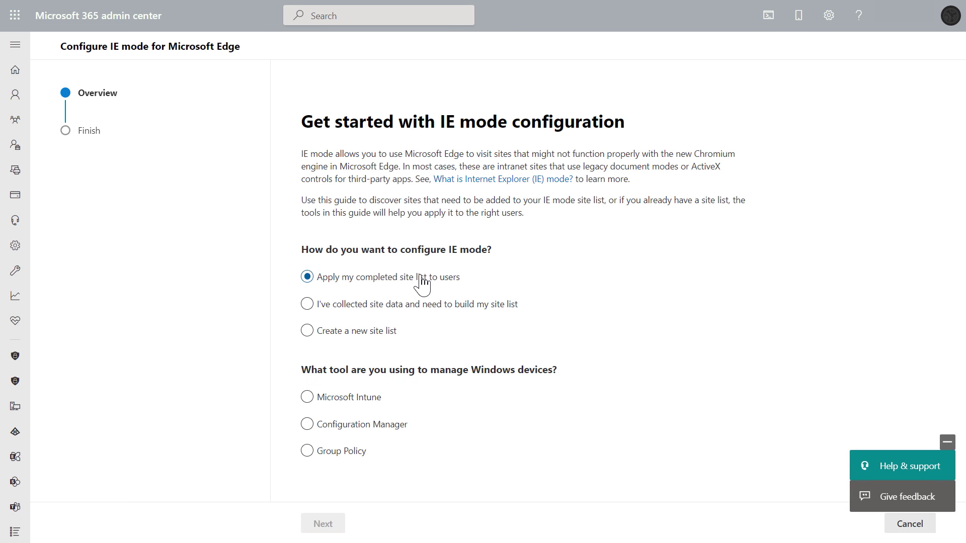
click(355, 400)
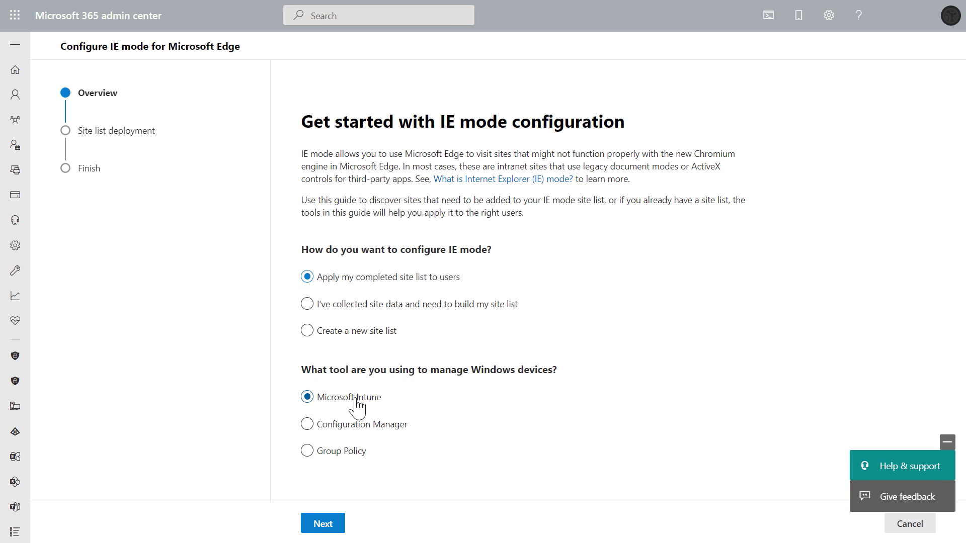
click(320, 524)
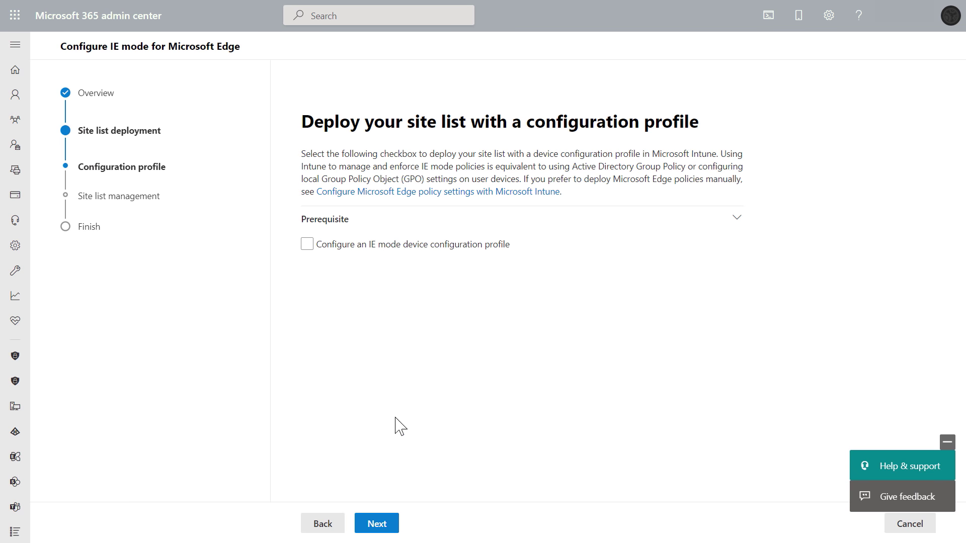
click(307, 243)
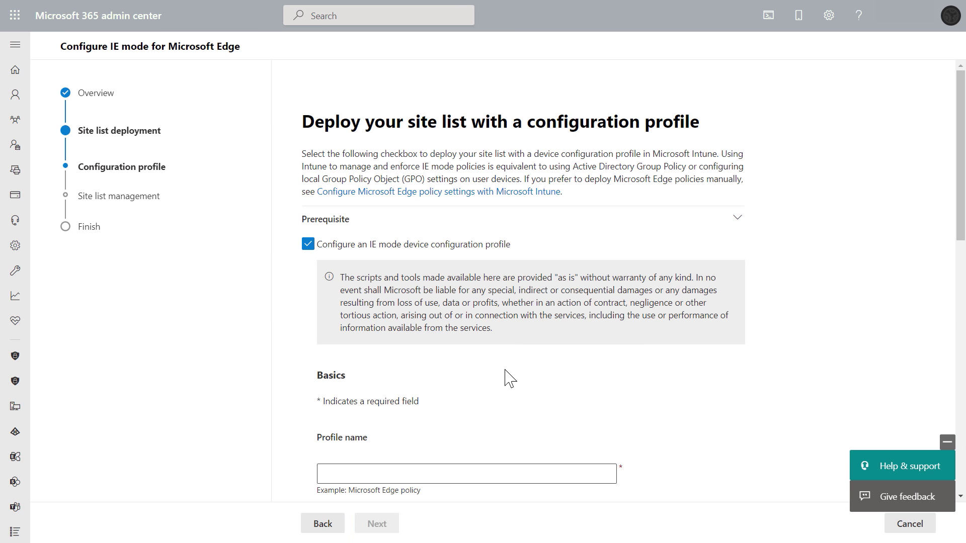
- Name the profile 'Default Edge Policy' and set Internet Explorer integration to IE mode
scroll(508, 377, down, 3)
click(382, 341)
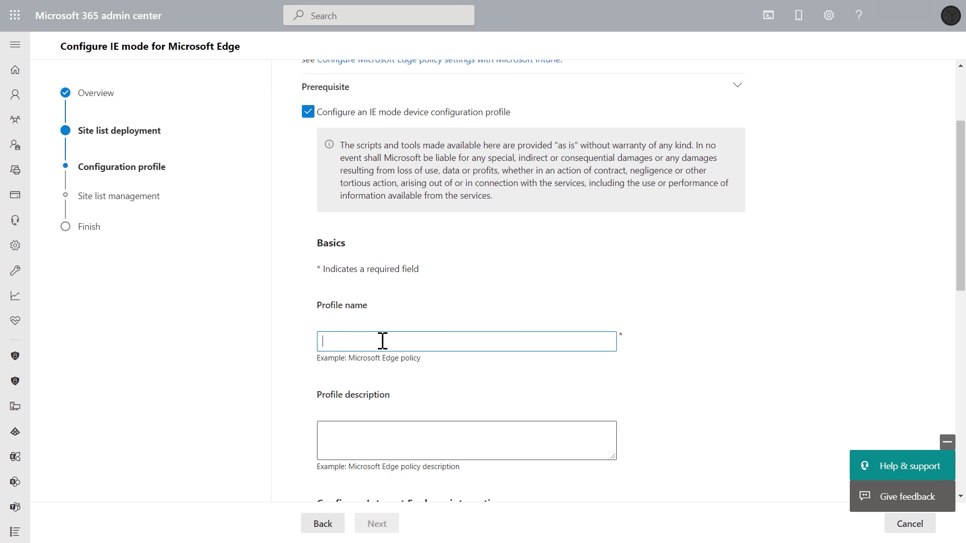
text(Default Edge Policy)
scroll(455, 387, down, 5)
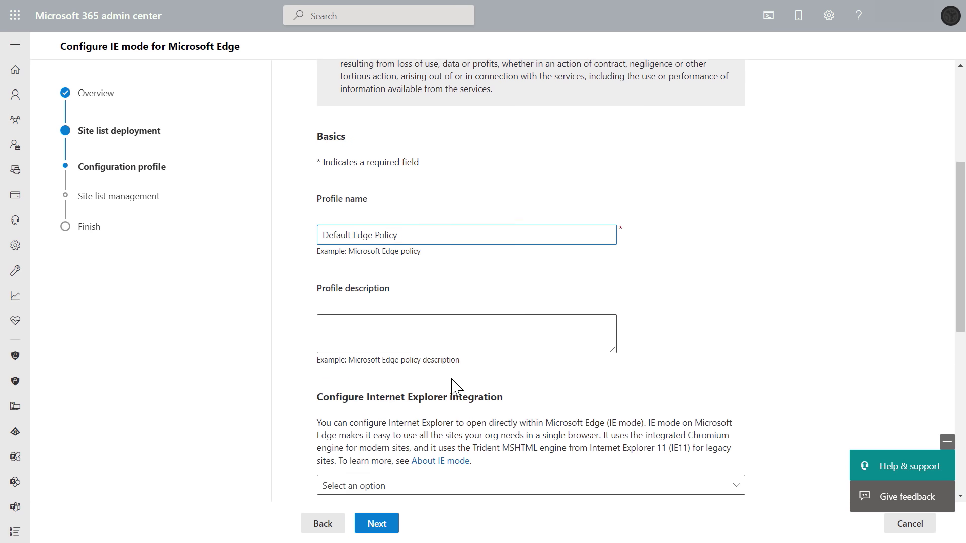
scroll(451, 387, down, 1)
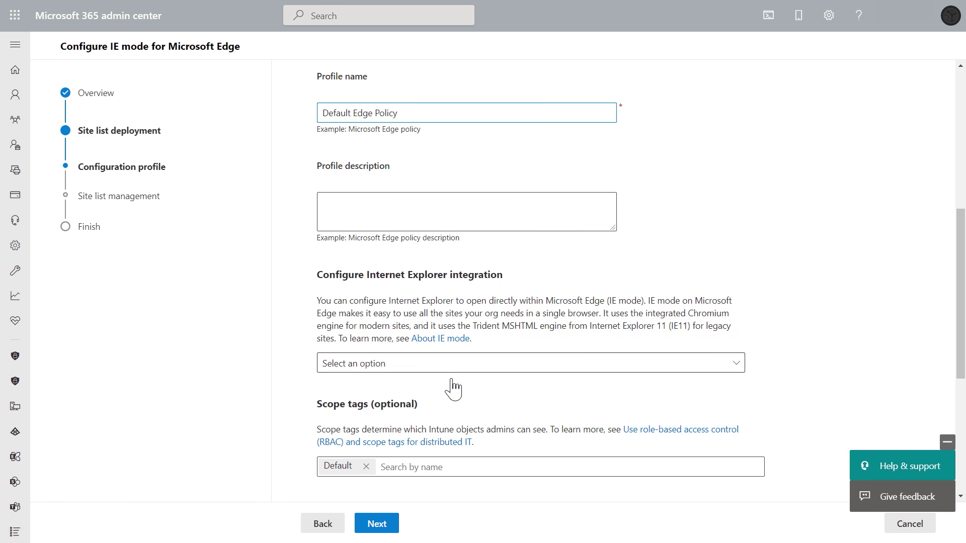
click(449, 369)
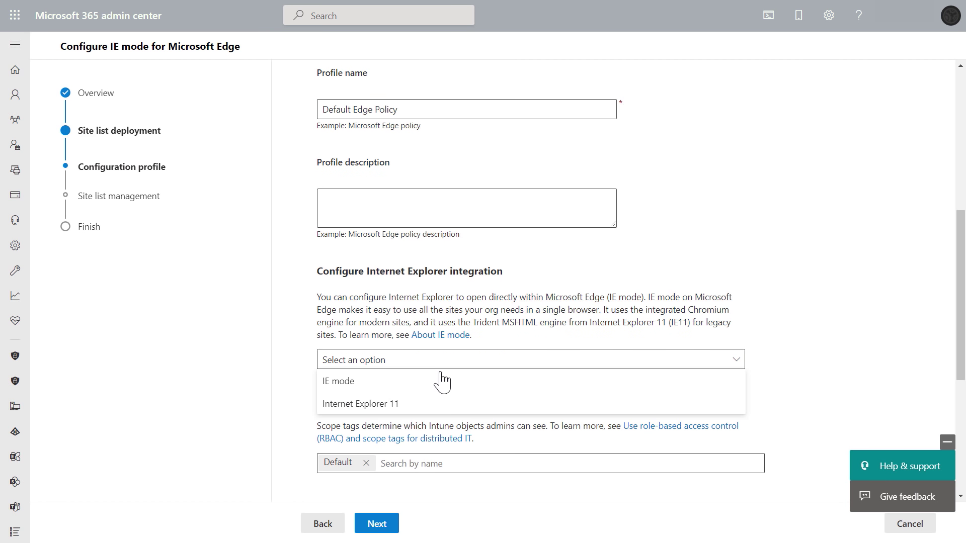
click(437, 382)
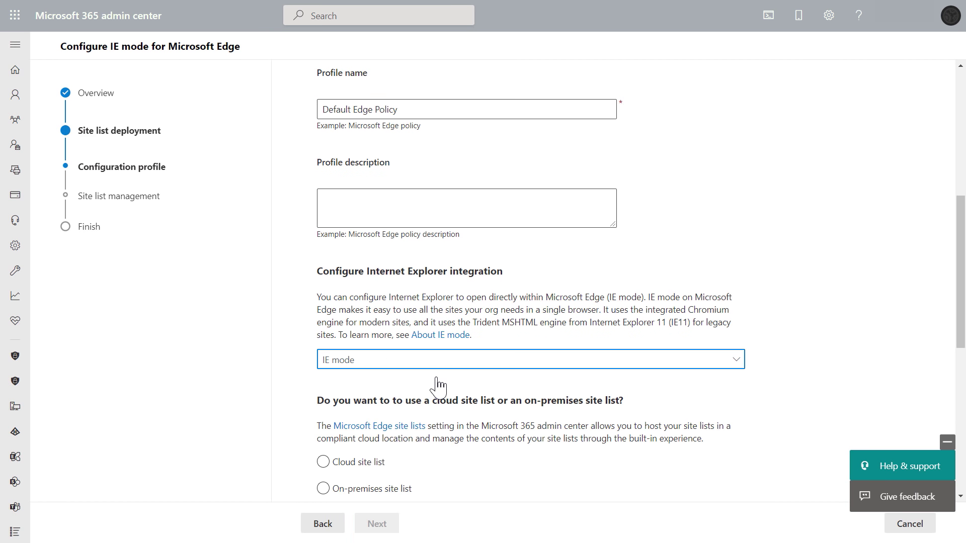
- Use a cloud site list and paste the copied site list ID as plain text
scroll(436, 385, down, 2)
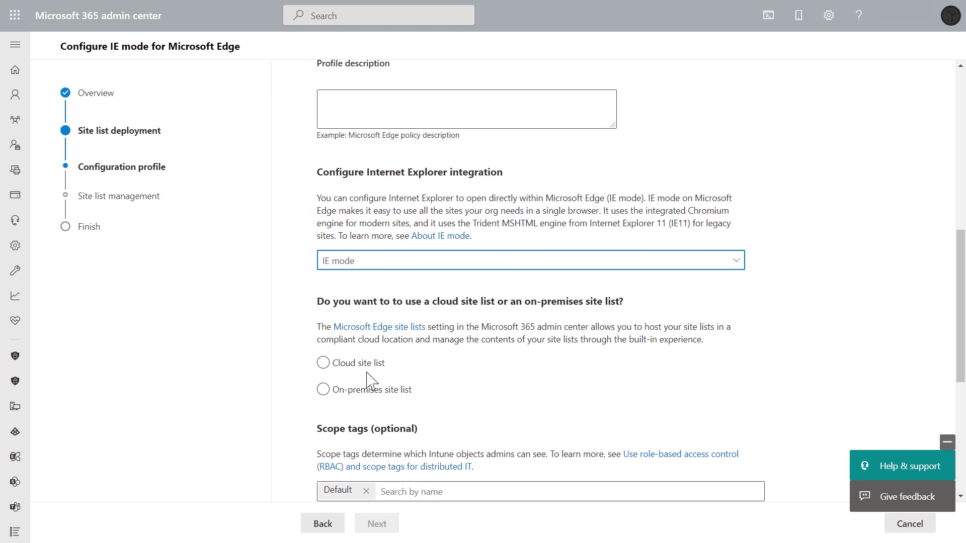
click(328, 365)
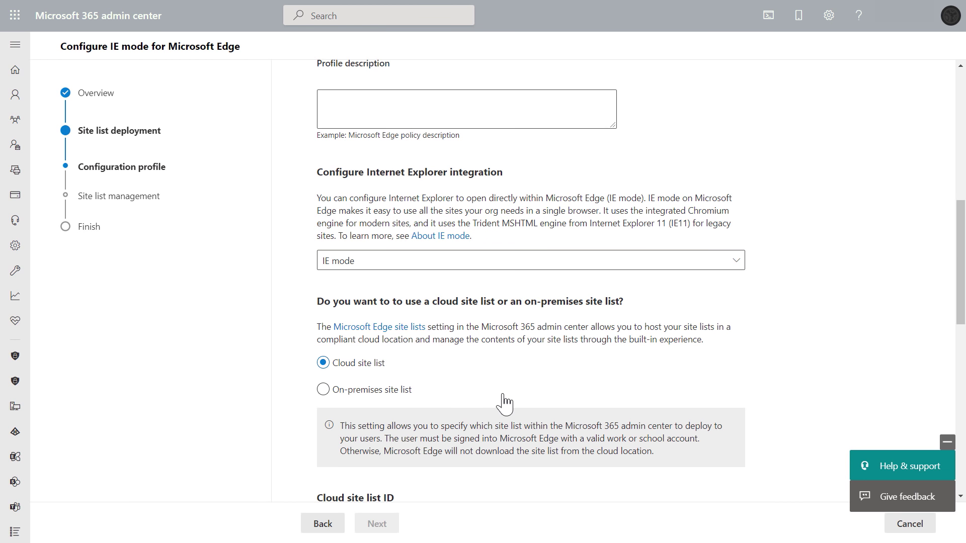
scroll(517, 398, down, 1)
scroll(517, 399, down, 3)
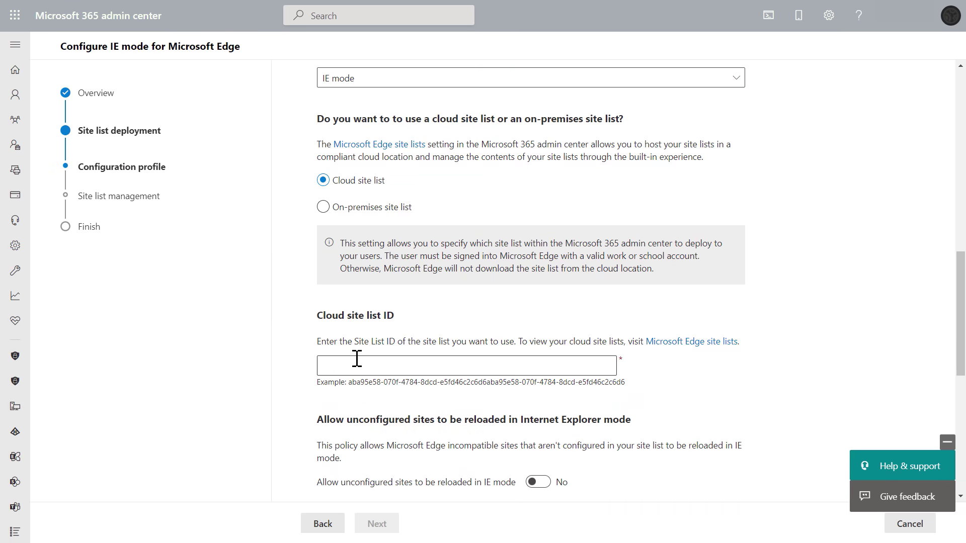
click(342, 363)
right_click(341, 363)
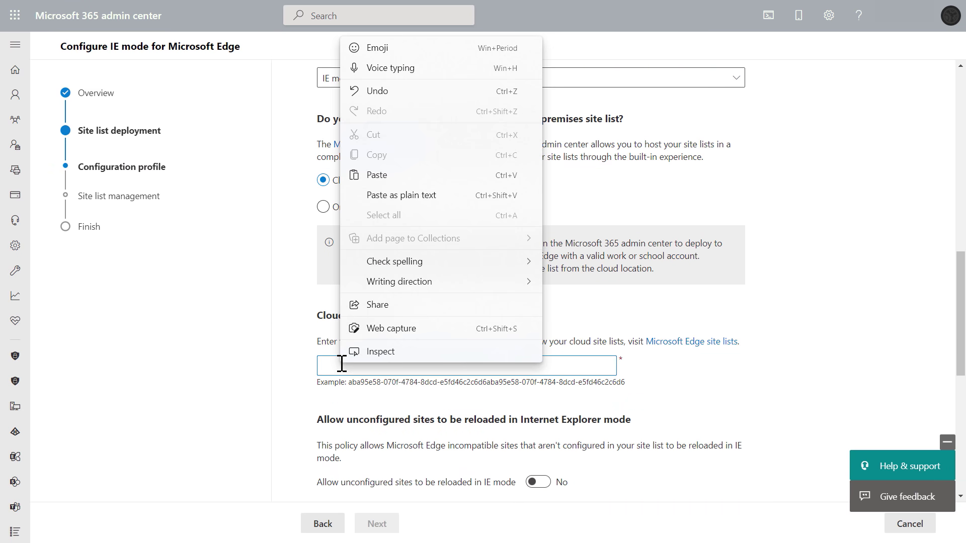
click(375, 196)
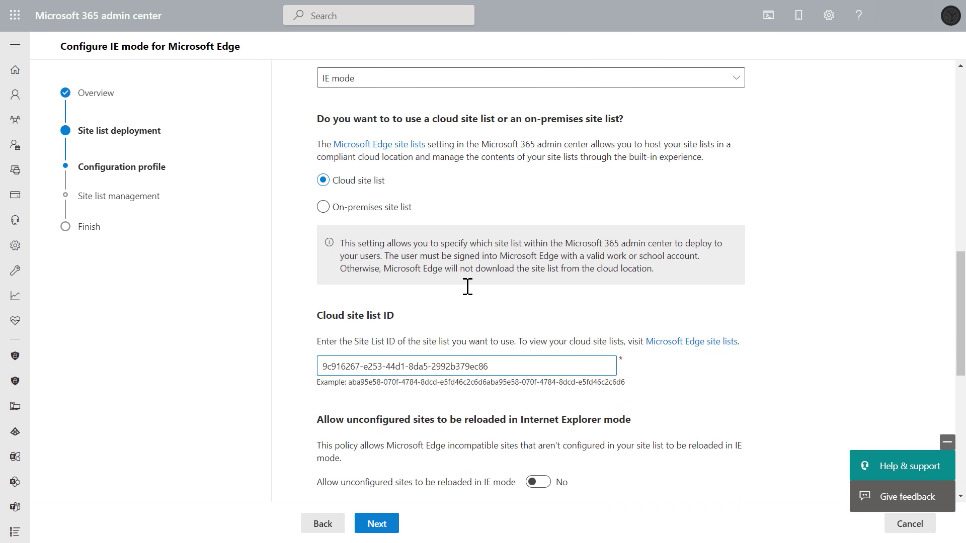
- Assign the profile to All users, save and deploy it, then verify it in Endpoint Manager
scroll(676, 385, down, 1)
scroll(674, 393, down, 6)
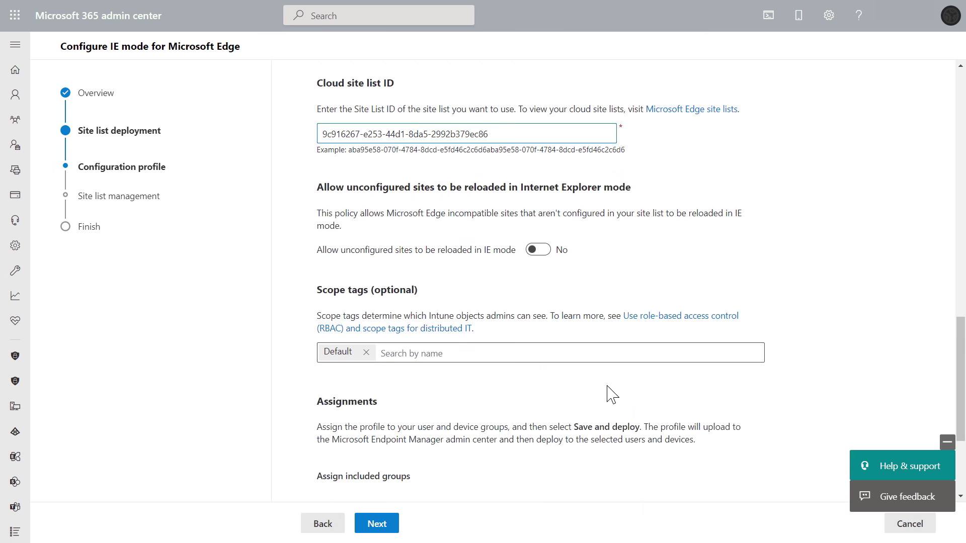
click(455, 417)
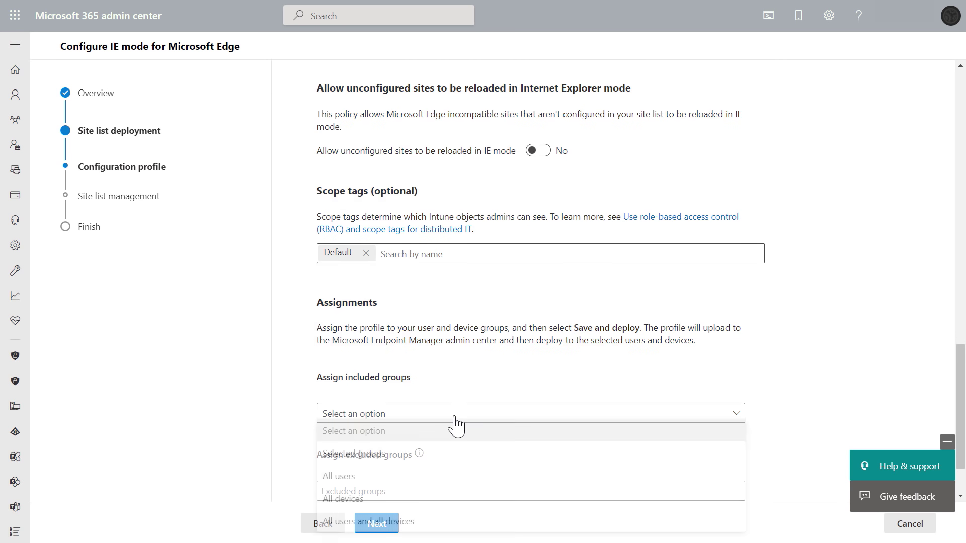
click(395, 478)
scroll(513, 451, down, 2)
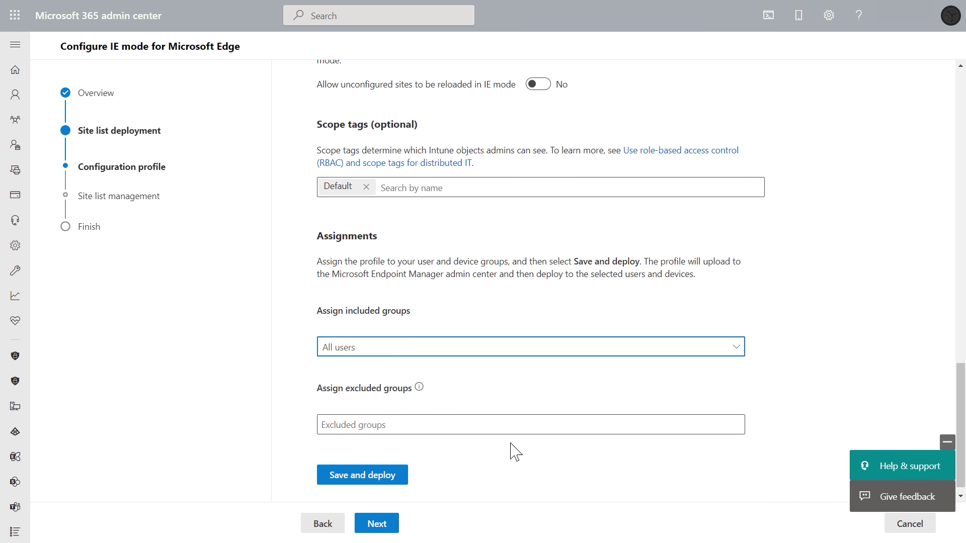
click(377, 478)
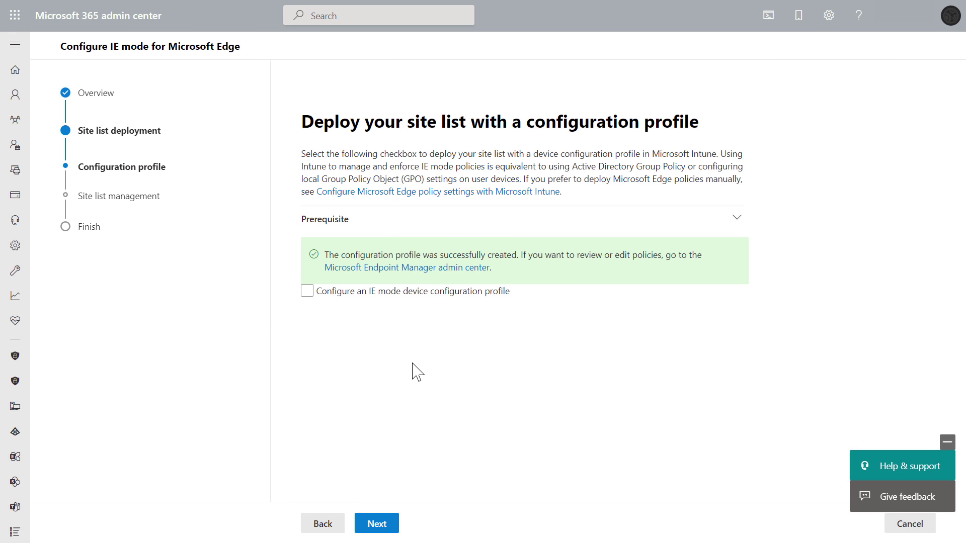
click(448, 267)
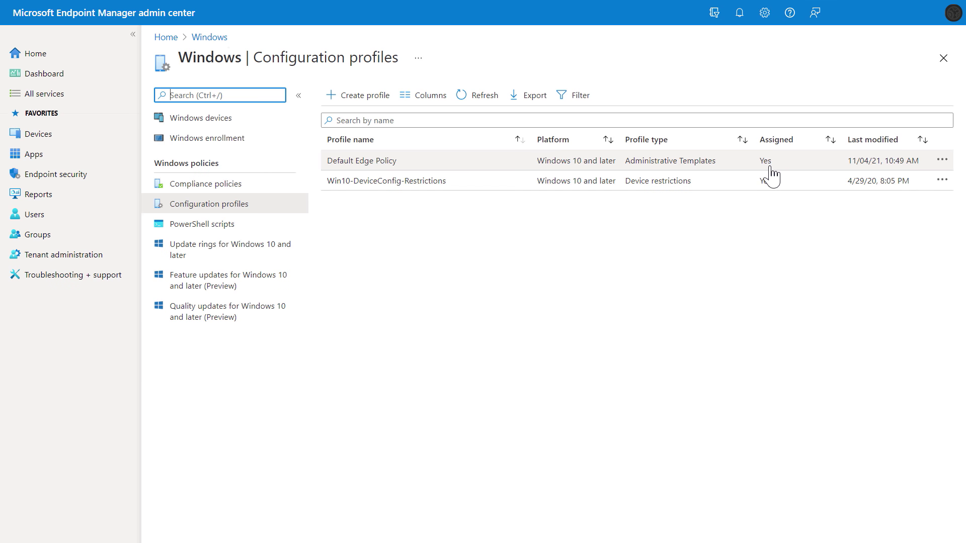
key(ctrl+Tab)
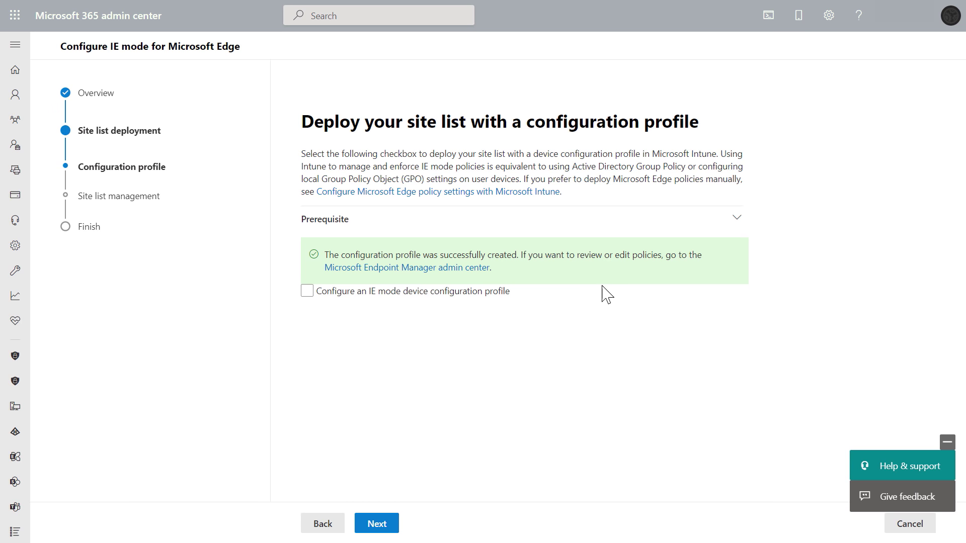
- Advance the IE mode guide to the Finish page and close it with Done
click(376, 525)
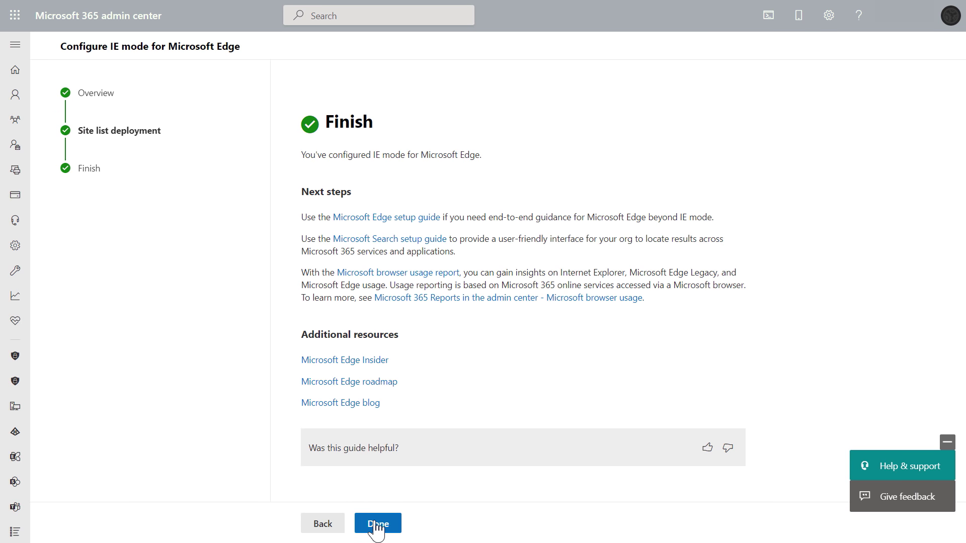
click(377, 524)
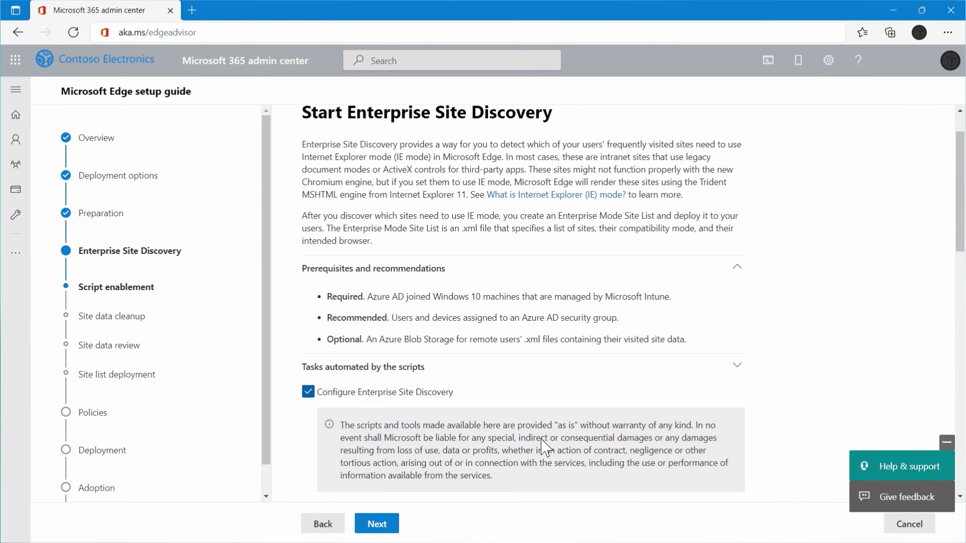
scroll(553, 467, down, 1)
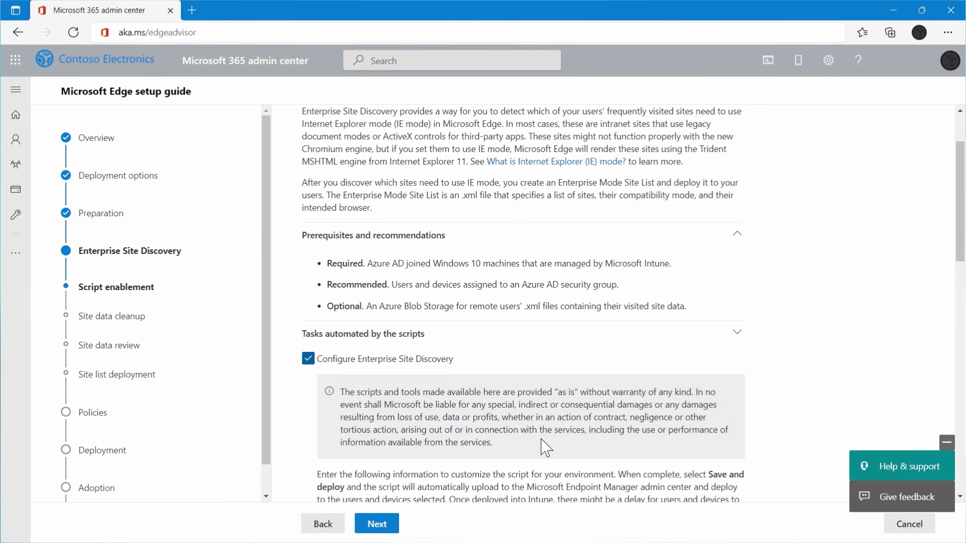
scroll(546, 447, down, 5)
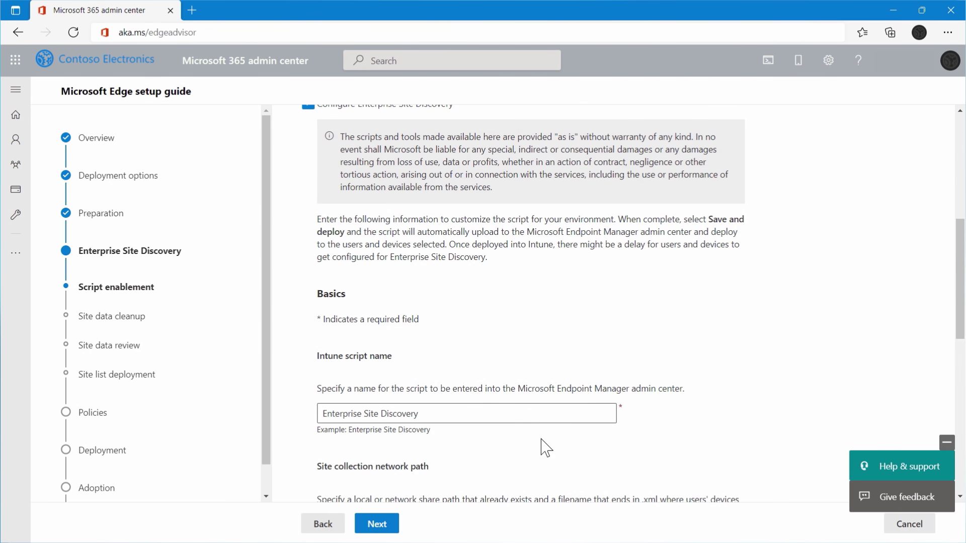
scroll(546, 448, down, 8)
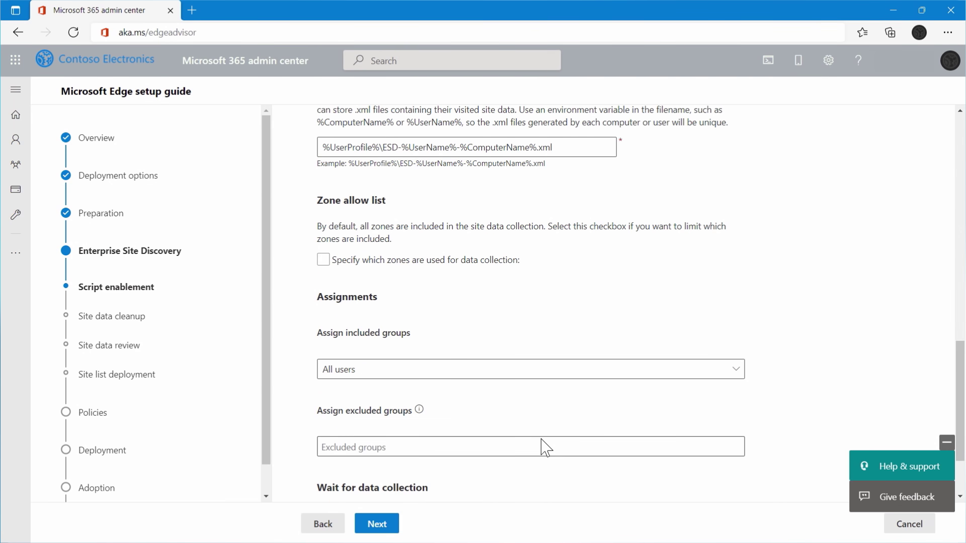
scroll(543, 443, down, 2)
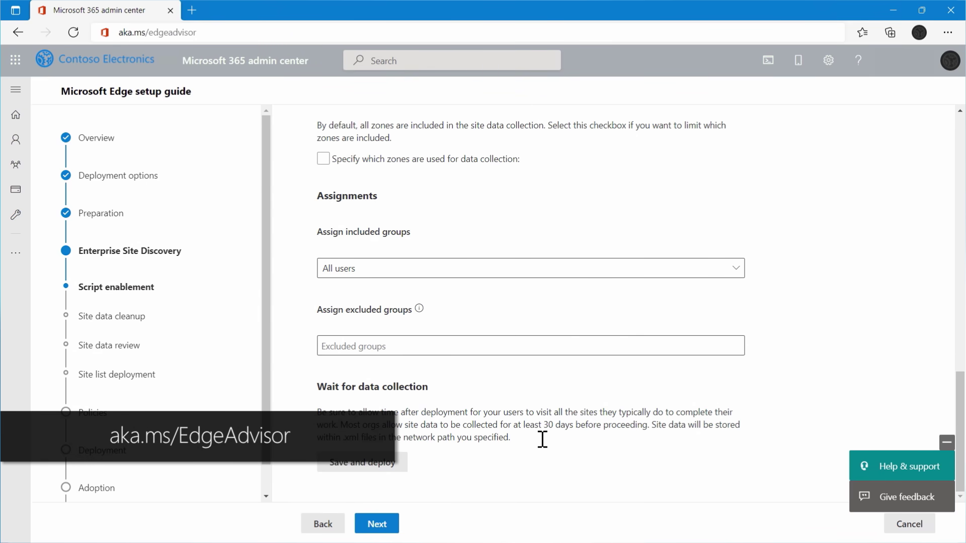